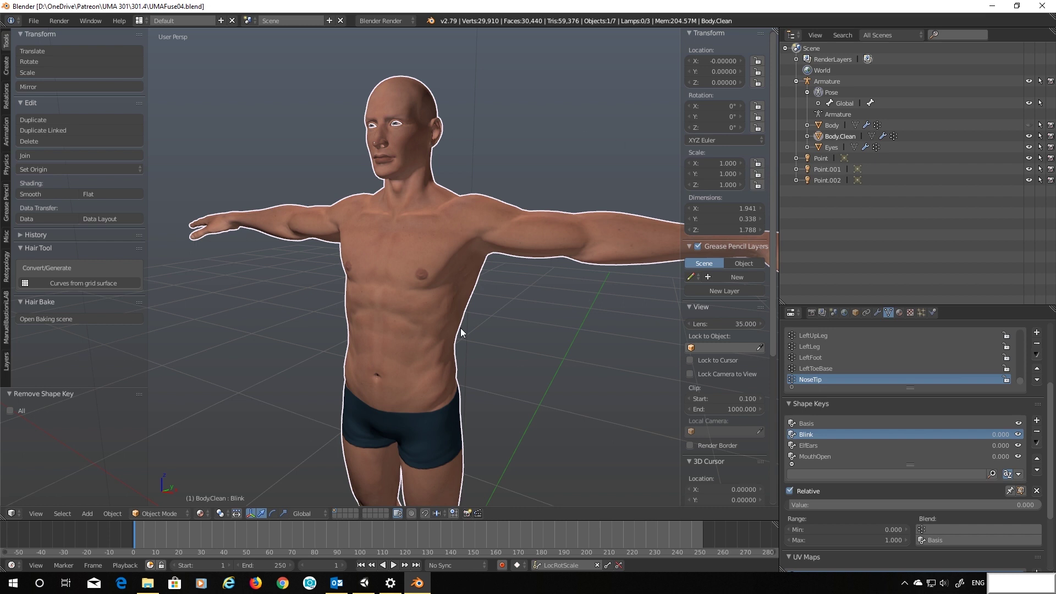
- Switch from Blender to the Unity editor, which shows its empty untitled scene
{"action": "key", "text": "alt+Tab"}
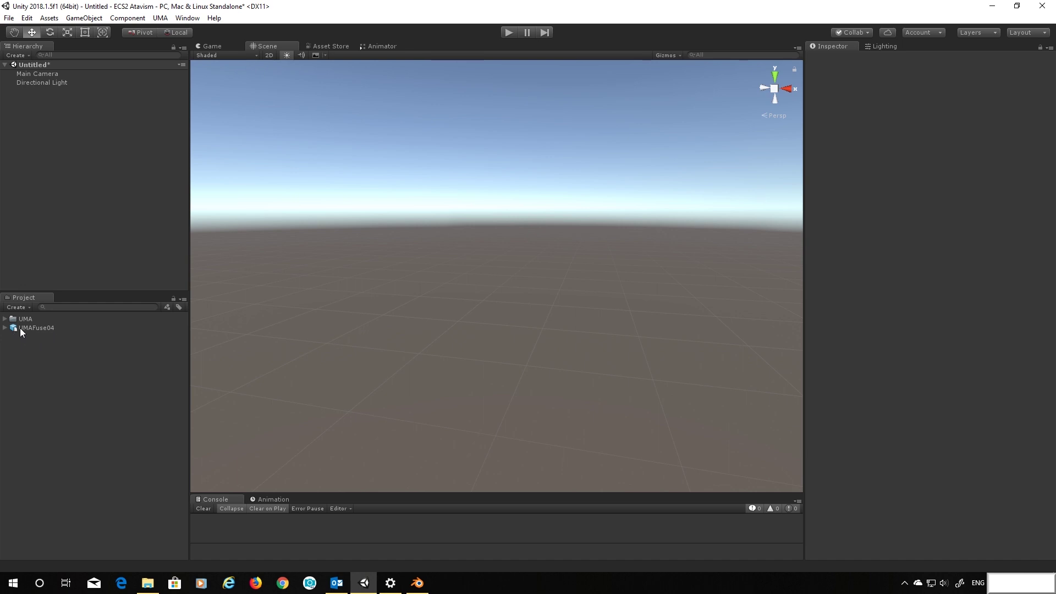
- Place UMAFuse04 in the Unity scene and set its Y rotation to 180 so it faces the camera
{"action": "left_click_drag", "start_coordinate": [28, 328], "coordinate": [140, 204]}
{"action": "left_click_drag", "start_coordinate": [45, 112], "coordinate": [45, 112]}
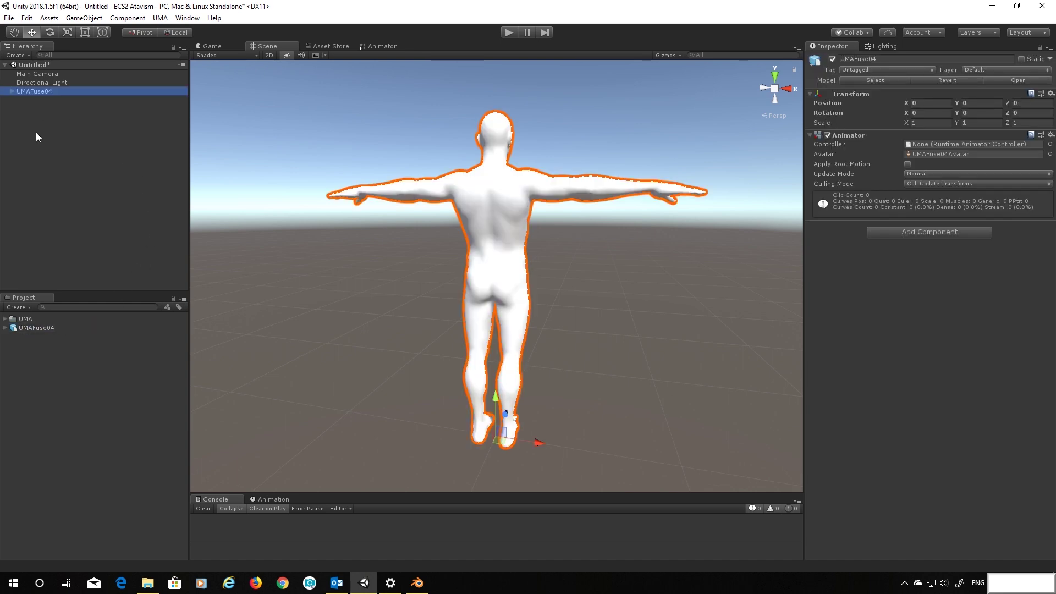
{"action": "left_click", "coordinate": [973, 114]}
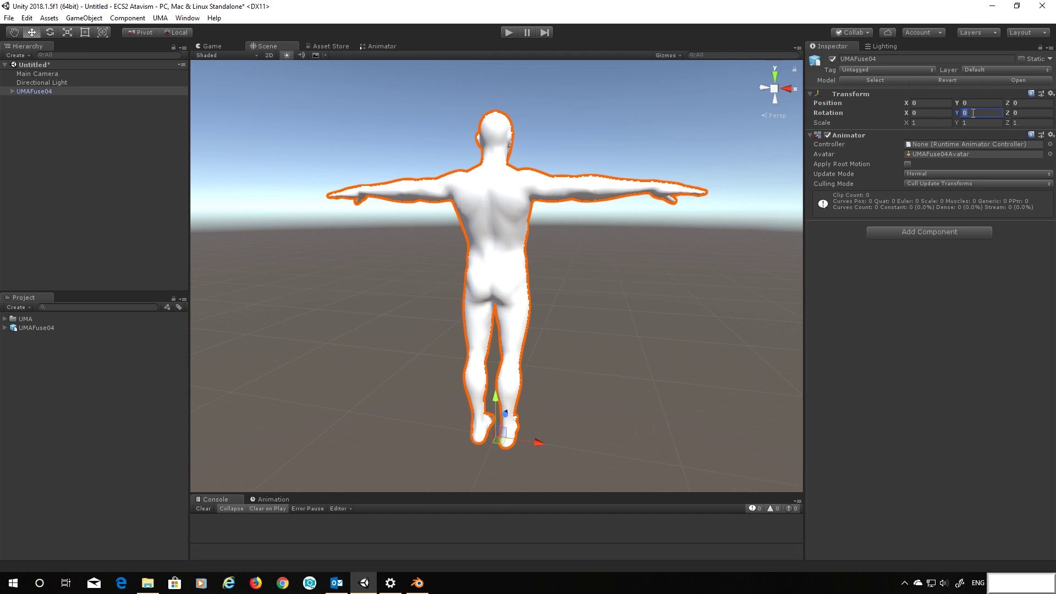
{"action": "type", "text": "180"}
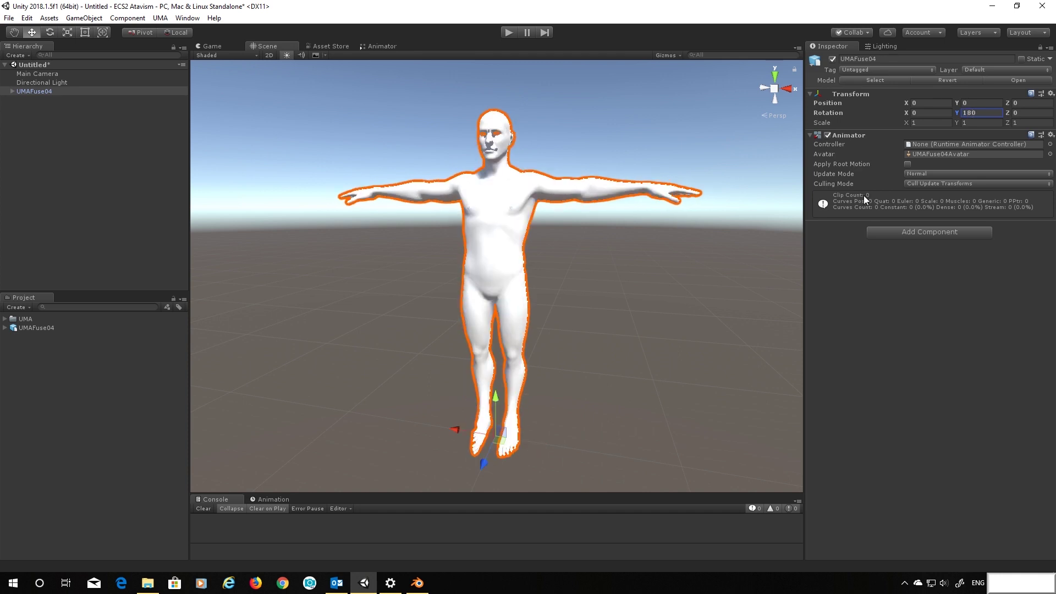
{"action": "left_click", "coordinate": [583, 147]}
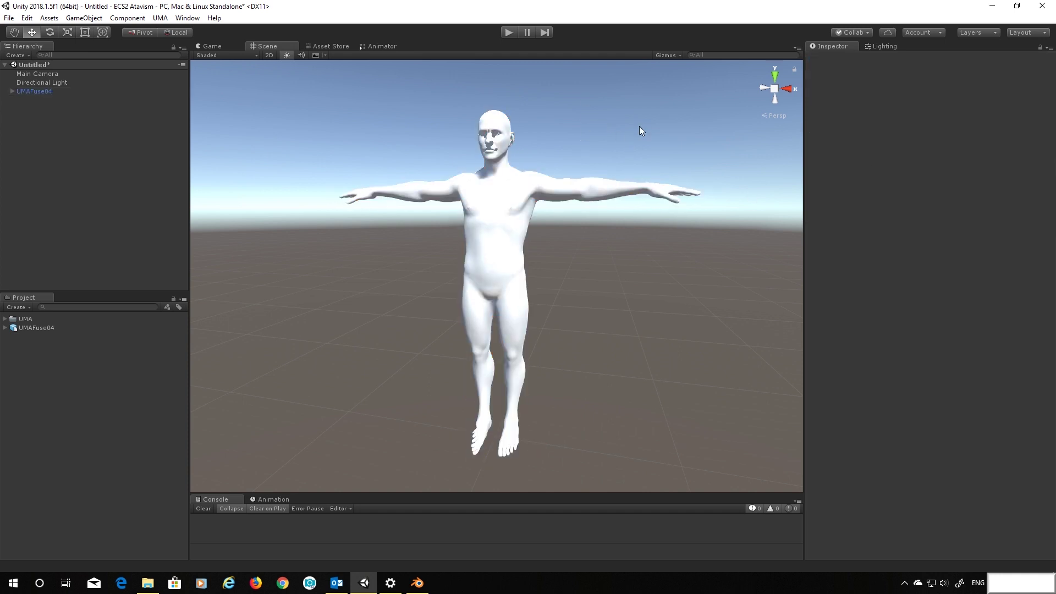
{"action": "scroll", "coordinate": [627, 110], "scroll_direction": "up", "scroll_amount": 6}
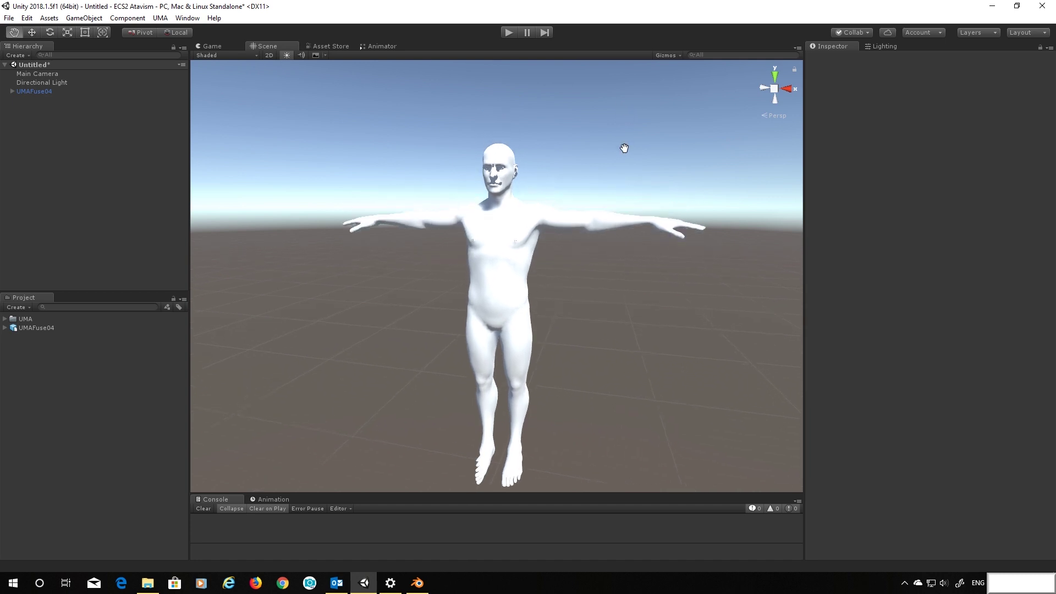
{"action": "scroll", "coordinate": [568, 163], "scroll_direction": "up", "scroll_amount": 3}
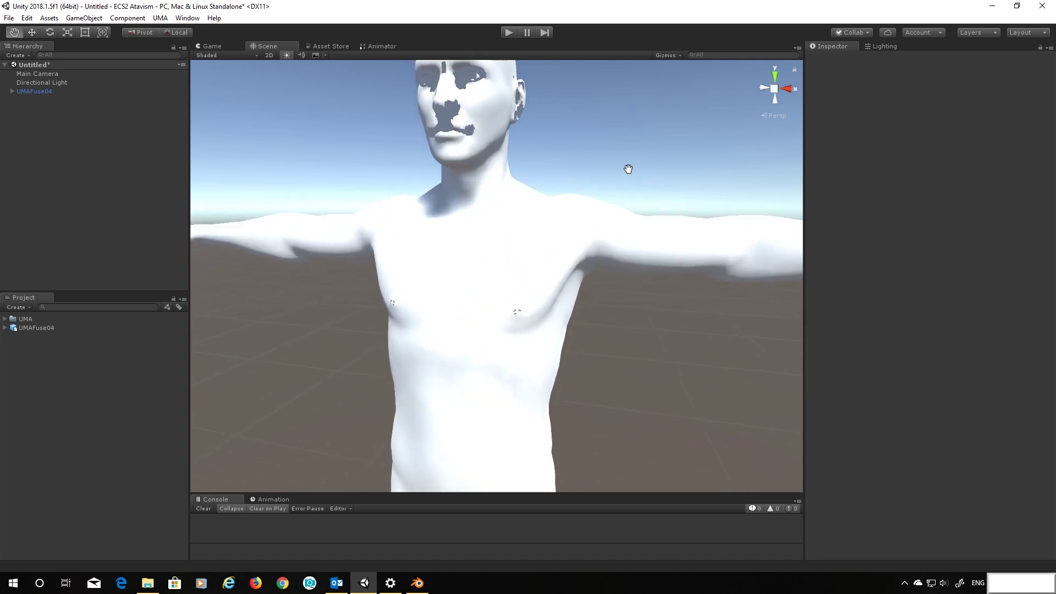
{"action": "scroll", "coordinate": [660, 272], "scroll_direction": "up", "scroll_amount": 3}
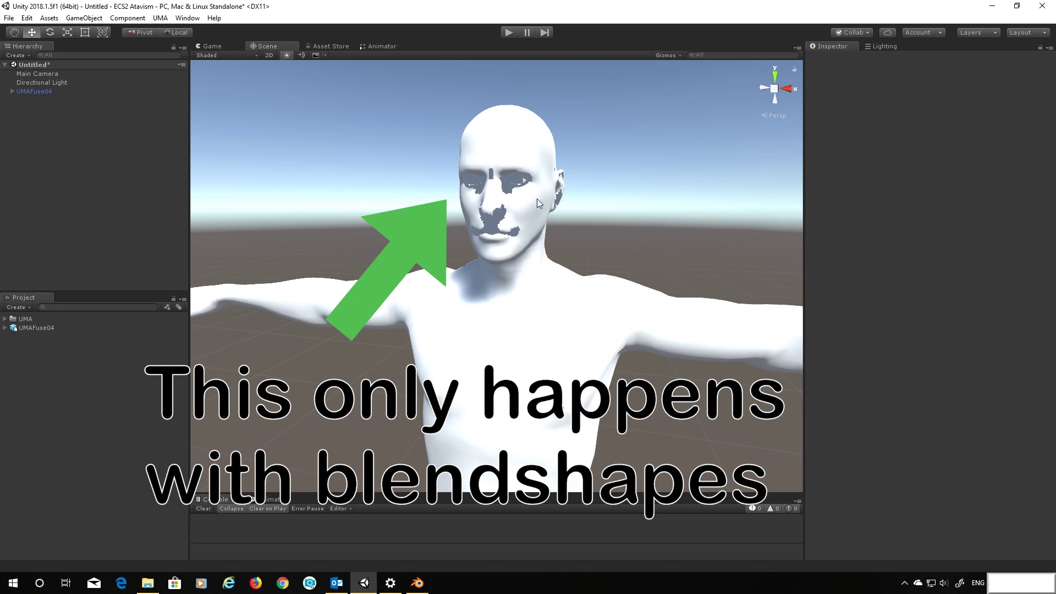
{"action": "scroll", "coordinate": [550, 204], "scroll_direction": "up", "scroll_amount": 5}
{"action": "middle_click_drag", "start_coordinate": [632, 196], "coordinate": [624, 235]}
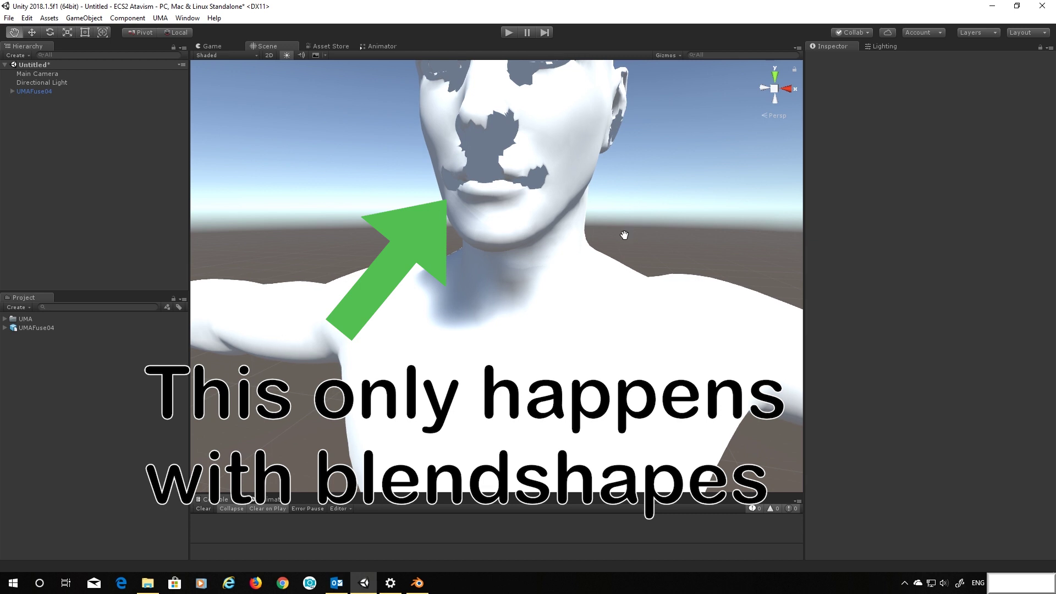
{"action": "scroll", "coordinate": [624, 235], "scroll_direction": "down", "scroll_amount": 5}
{"action": "left_click_drag", "start_coordinate": [628, 224], "coordinate": [628, 264], "text": "alt"}
{"action": "scroll", "coordinate": [629, 306], "scroll_direction": "up", "scroll_amount": 5}
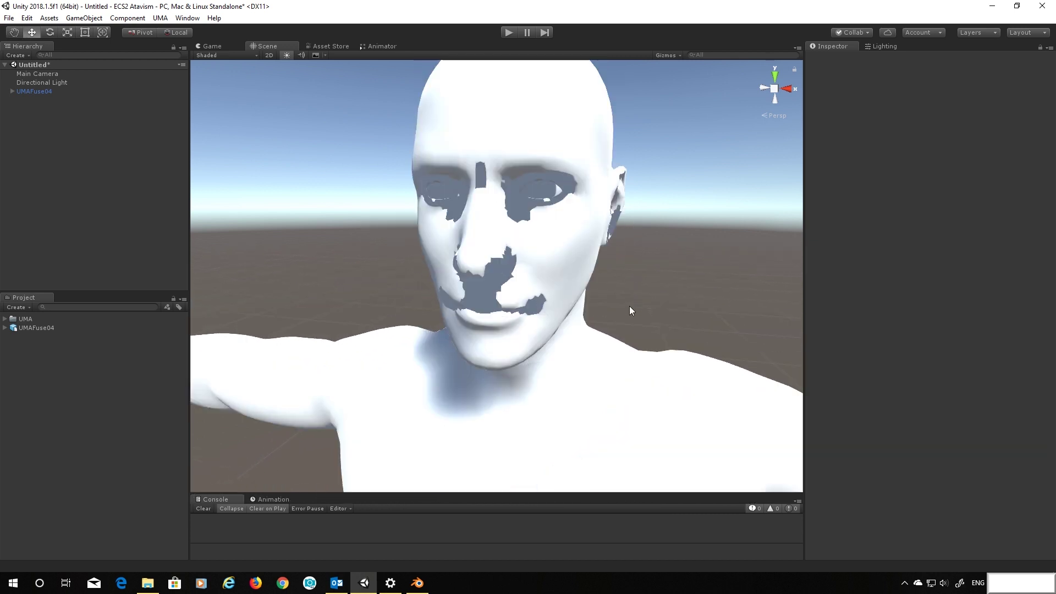
{"action": "scroll", "coordinate": [629, 306], "scroll_direction": "down", "scroll_amount": 5}
{"action": "scroll", "coordinate": [630, 306], "scroll_direction": "down", "scroll_amount": 1}
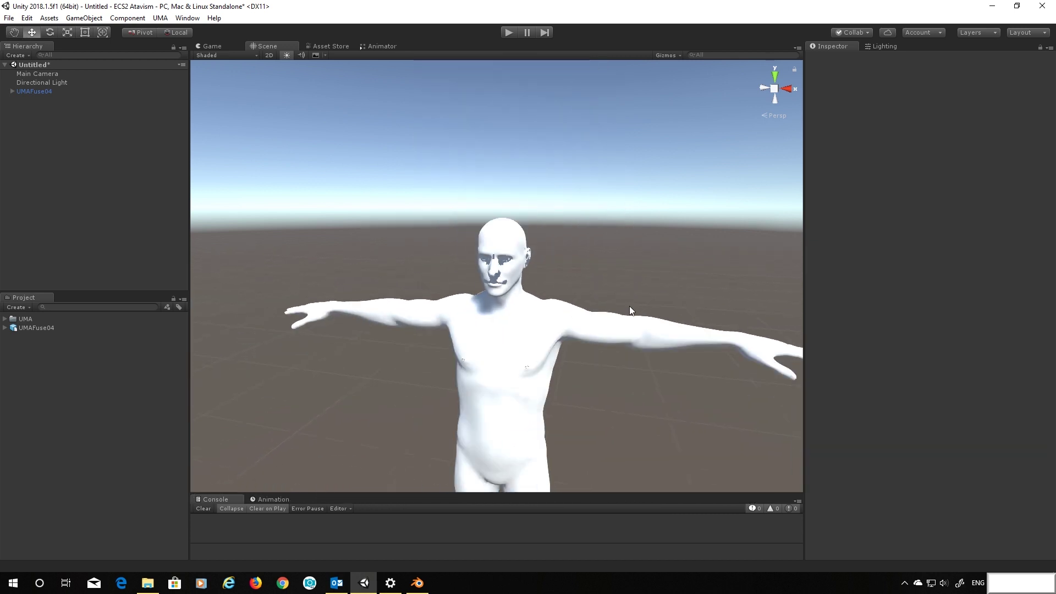
{"action": "mouse_move", "coordinate": [629, 306]}
{"action": "middle_mouse_down"}
{"action": "mouse_move", "coordinate": [638, 544]}
{"action": "mouse_move", "coordinate": [675, 389]}
{"action": "mouse_move", "coordinate": [665, 363]}
{"action": "mouse_move", "coordinate": [664, 103]}
{"action": "mouse_move", "coordinate": [605, 408]}
{"action": "mouse_move", "coordinate": [623, 305]}
{"action": "middle_mouse_up"}
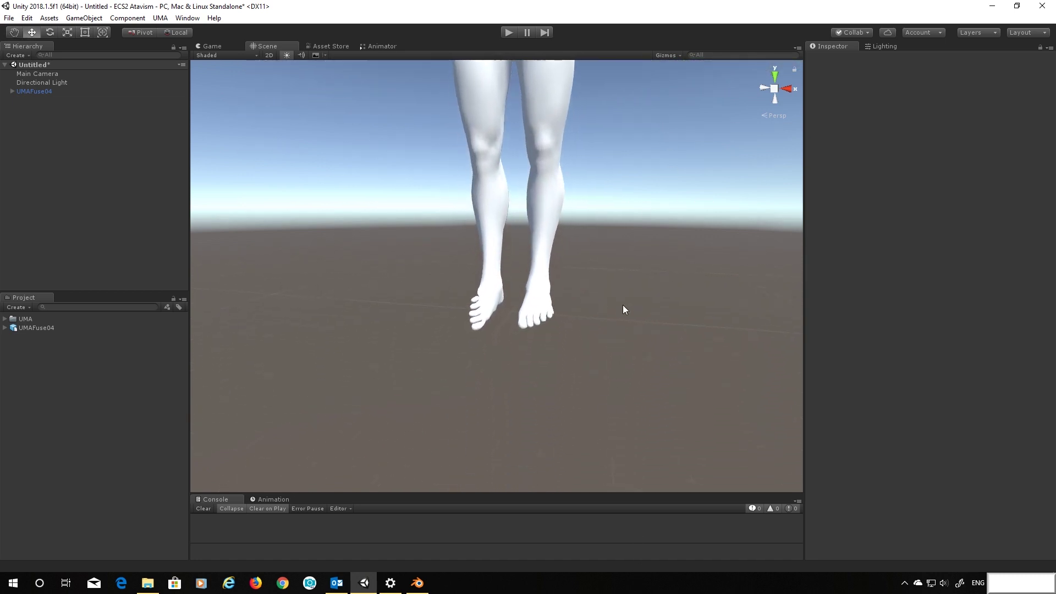
{"action": "scroll", "coordinate": [629, 256], "scroll_direction": "up", "scroll_amount": 2}
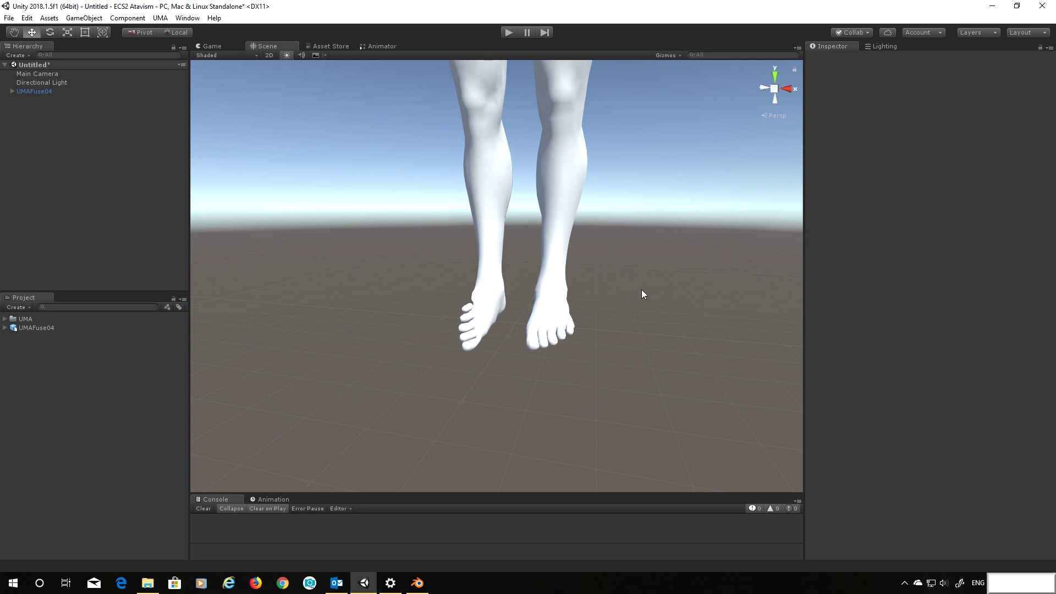
{"action": "scroll", "coordinate": [628, 310], "scroll_direction": "down", "scroll_amount": 5}
{"action": "middle_click_drag", "start_coordinate": [644, 179], "coordinate": [599, 444]}
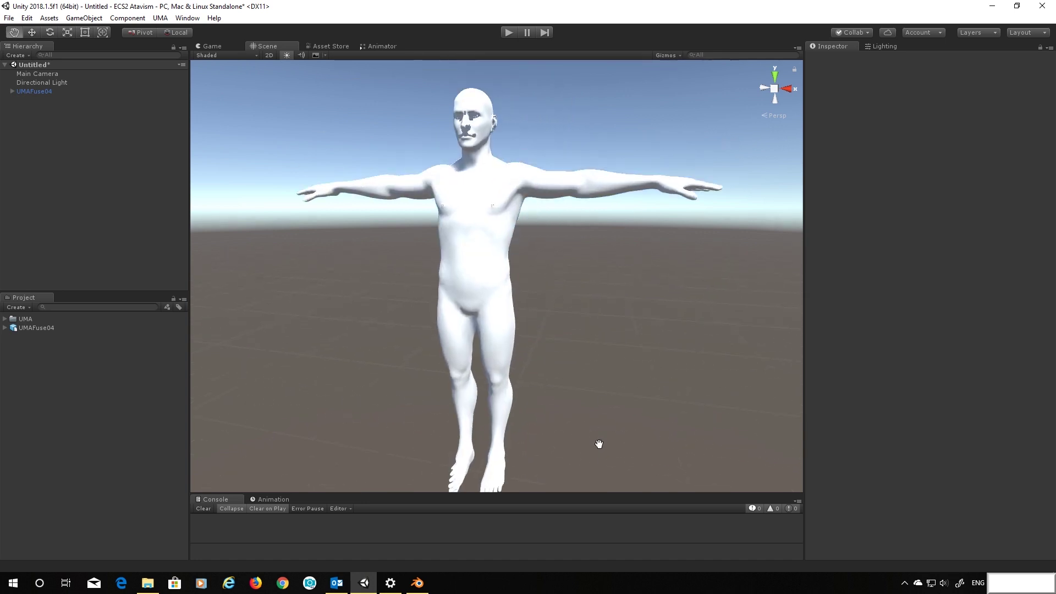
{"action": "scroll", "coordinate": [617, 316], "scroll_direction": "up", "scroll_amount": 4}
{"action": "middle_click_drag", "start_coordinate": [587, 264], "coordinate": [618, 316]}
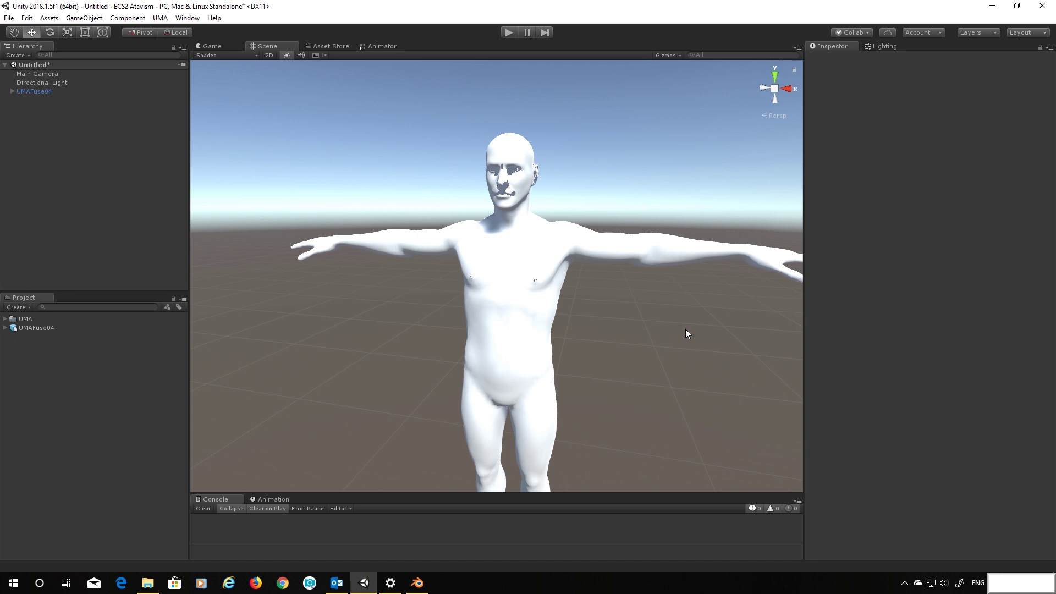
{"action": "middle_click_drag", "start_coordinate": [685, 329], "coordinate": [654, 334]}
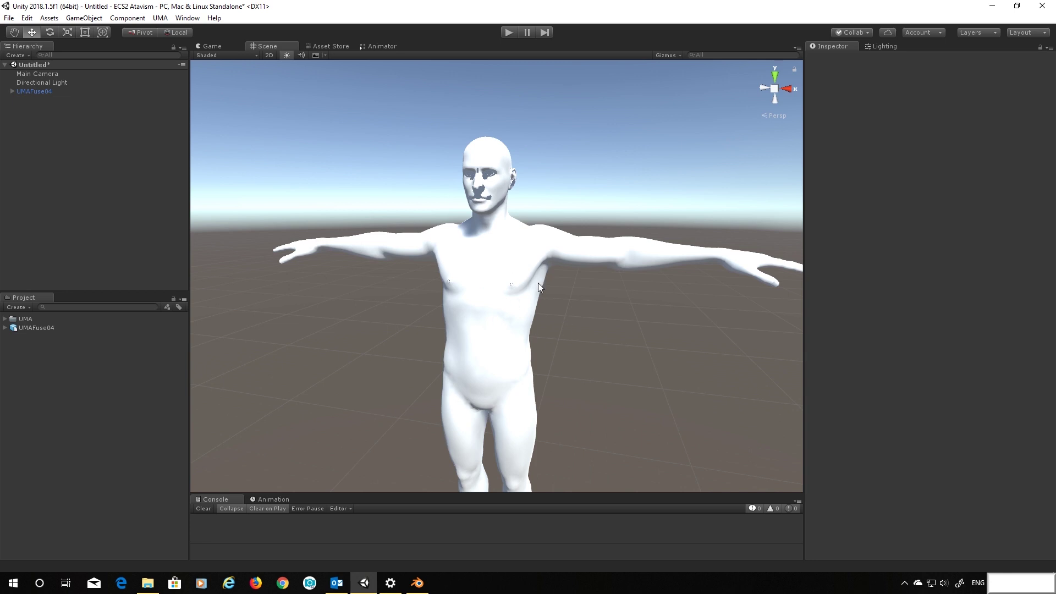
{"action": "middle_click_drag", "start_coordinate": [651, 366], "coordinate": [646, 401]}
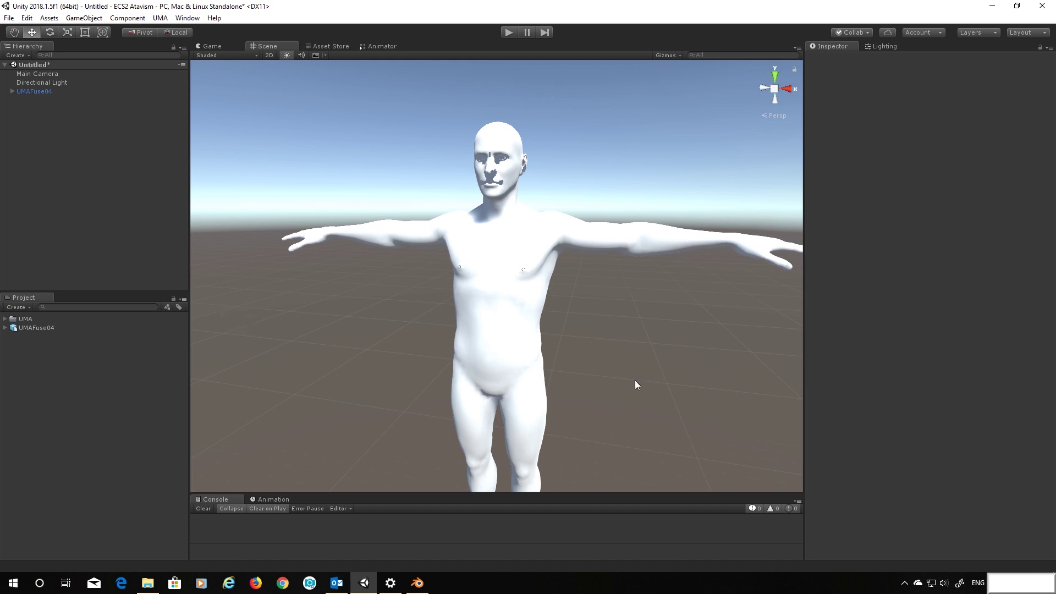
{"action": "middle_click_drag", "start_coordinate": [634, 385], "coordinate": [615, 440]}
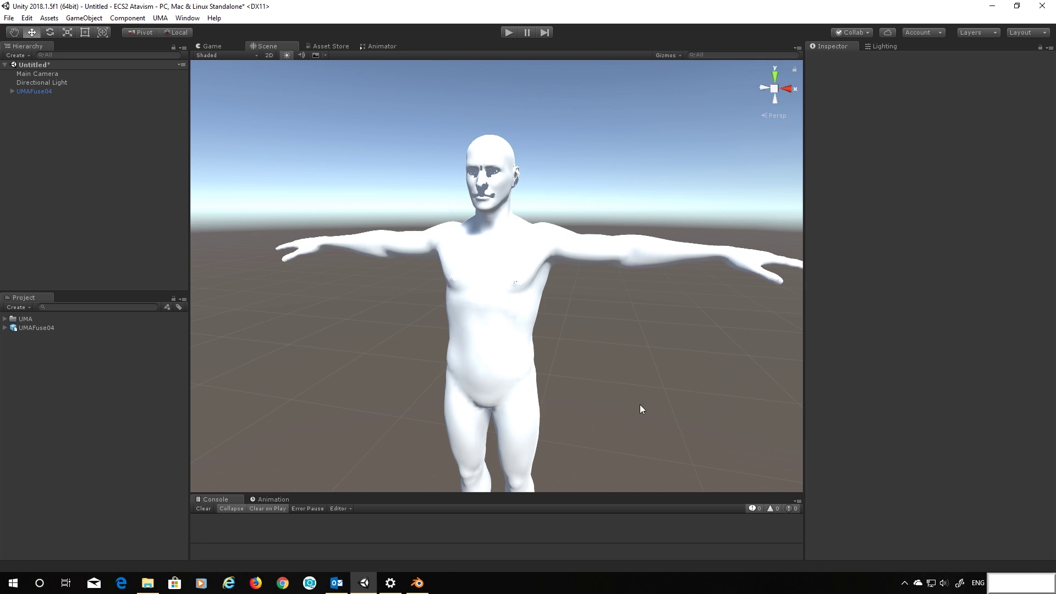
{"action": "mouse_move", "coordinate": [641, 407]}
{"action": "middle_mouse_down"}
{"action": "mouse_move", "coordinate": [660, 186]}
{"action": "mouse_move", "coordinate": [645, 415]}
{"action": "middle_mouse_up"}
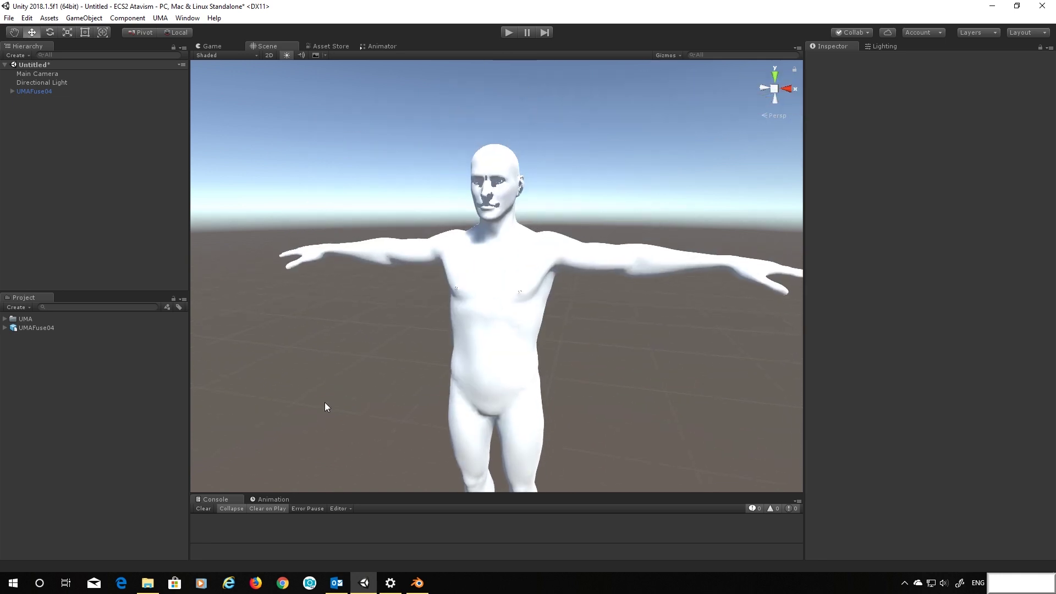
- Delete the UMAFuse04 object from the Hierarchy and its asset from the Project panel
{"action": "left_click", "coordinate": [36, 91]}
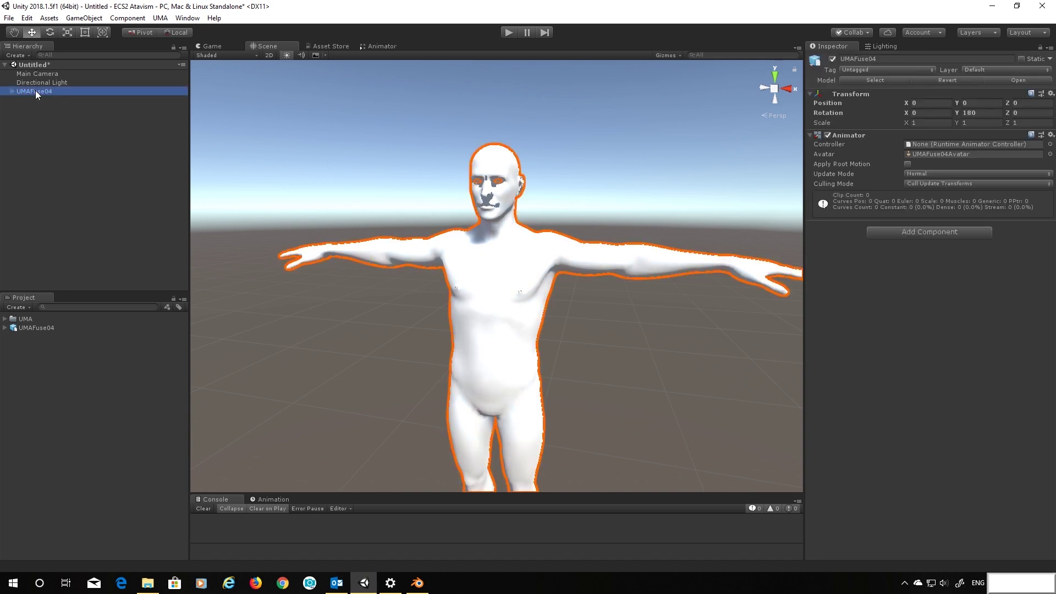
{"action": "key", "text": "Delete"}
{"action": "left_click", "coordinate": [27, 328]}
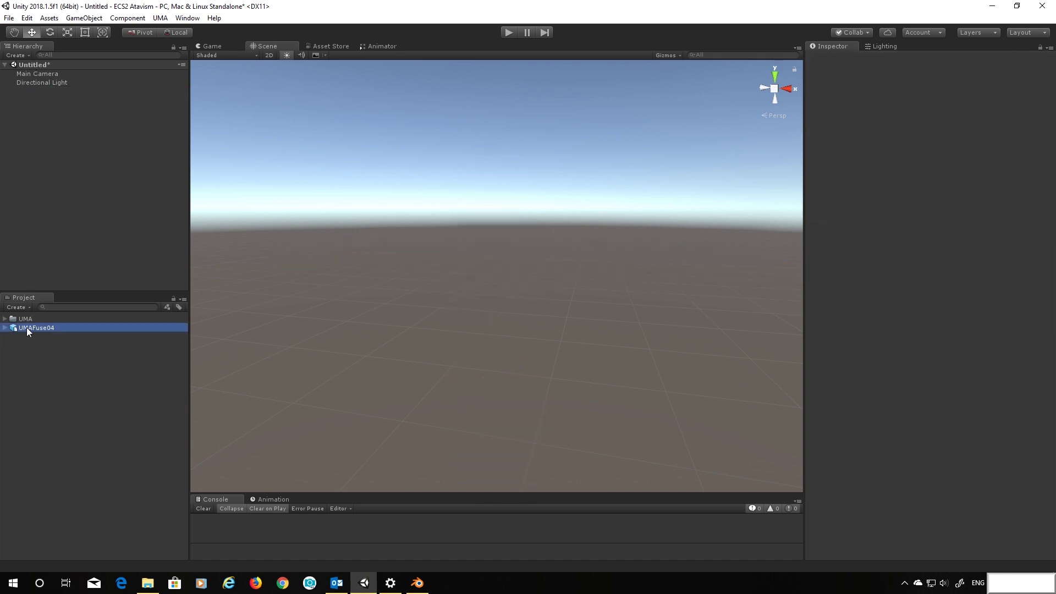
{"action": "key", "text": "Delete"}
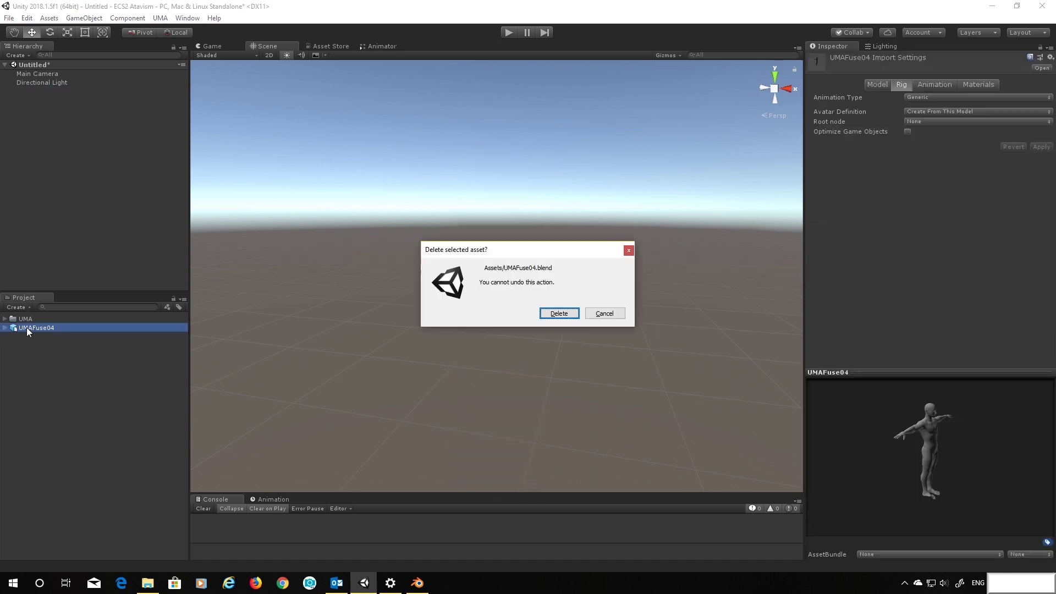
{"action": "left_click", "coordinate": [559, 312]}
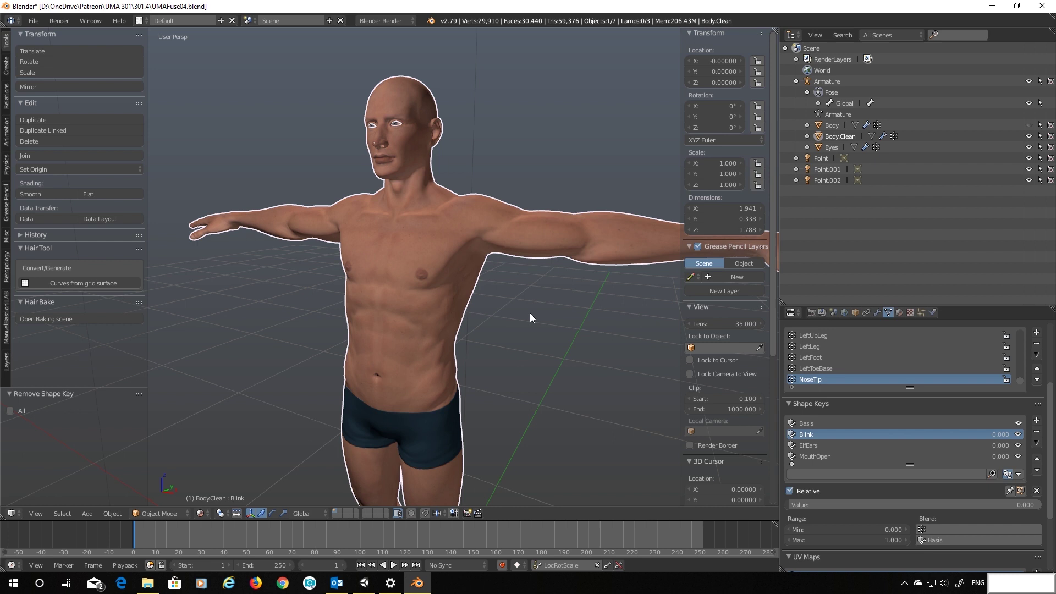
- Start an FBX export to UMAFuse04.fbx in the Assets folder and enlarge the options panel
{"action": "left_click", "coordinate": [32, 21]}
{"action": "mouse_move", "coordinate": [61, 242]}
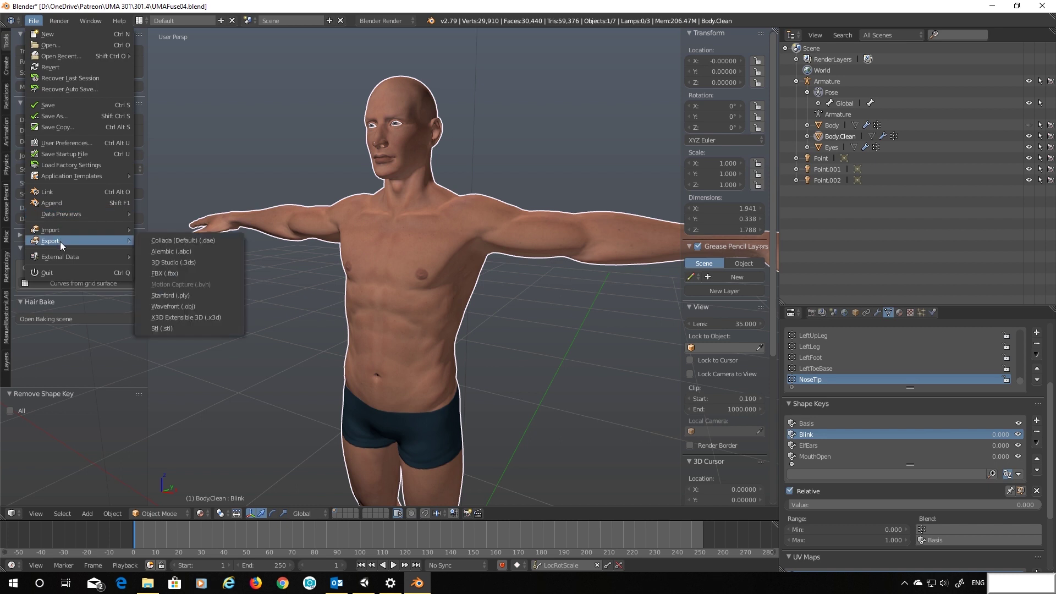
{"action": "left_click", "coordinate": [170, 272]}
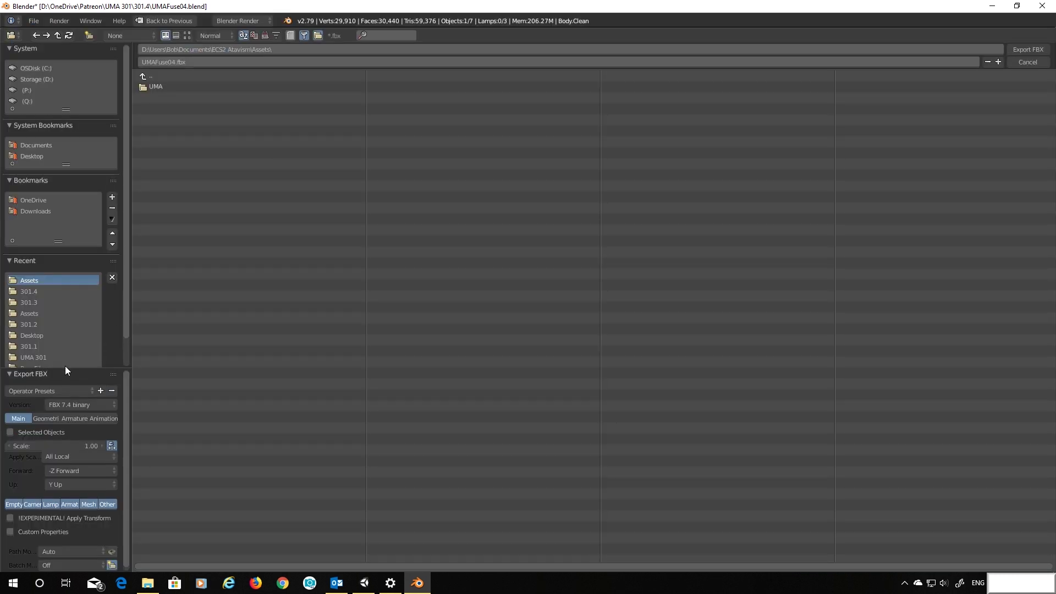
{"action": "left_click_drag", "start_coordinate": [65, 367], "coordinate": [51, 255]}
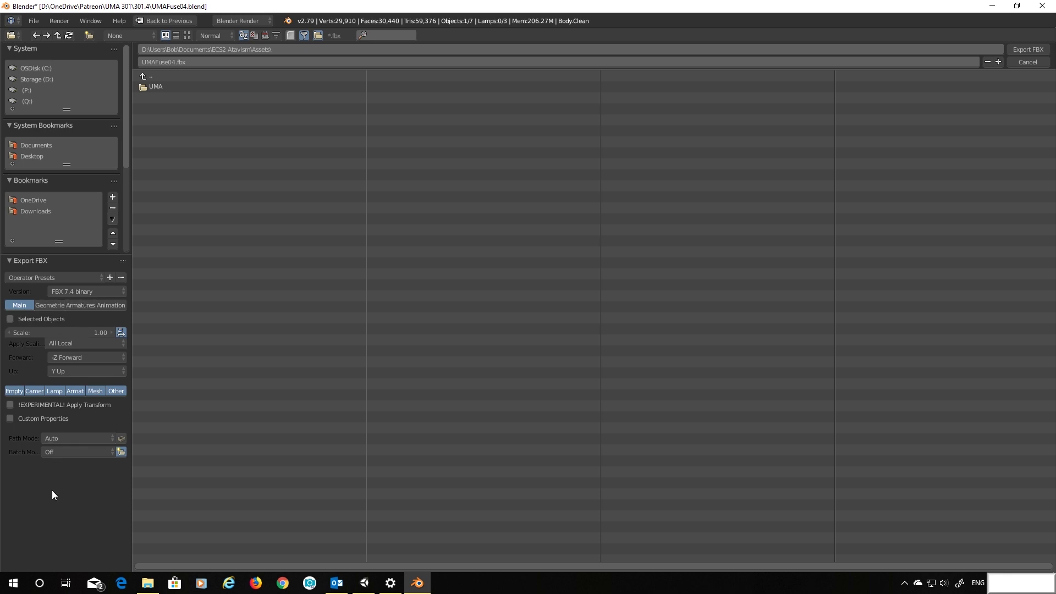
- Set the FBX export version to FBX 6.1 ASCII and the forward axis to Z Forward
{"action": "left_click", "coordinate": [93, 291]}
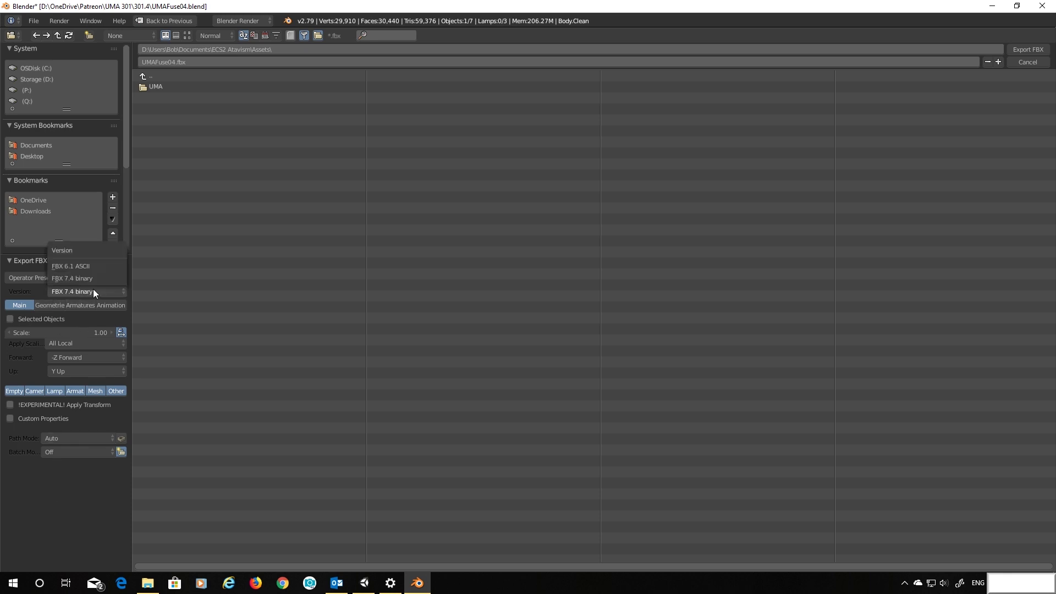
{"action": "left_click", "coordinate": [69, 266]}
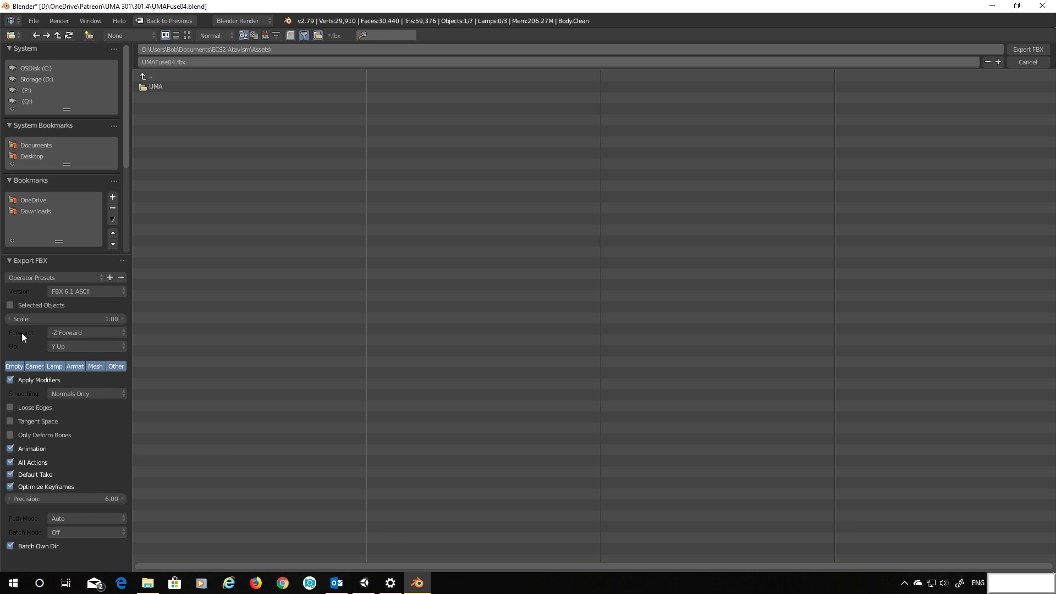
{"action": "left_click", "coordinate": [99, 334]}
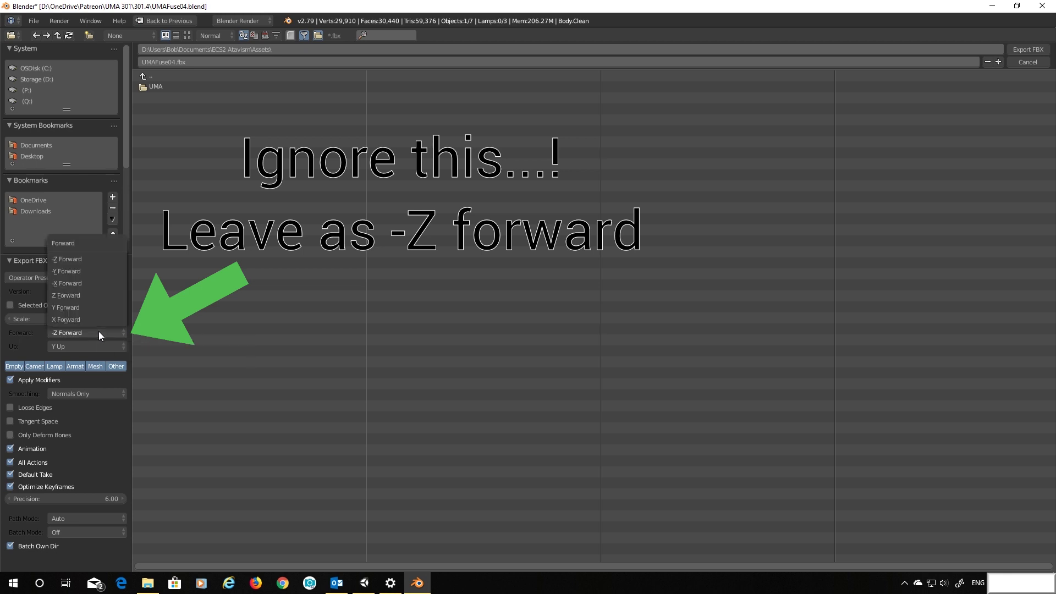
{"action": "left_click", "coordinate": [79, 294]}
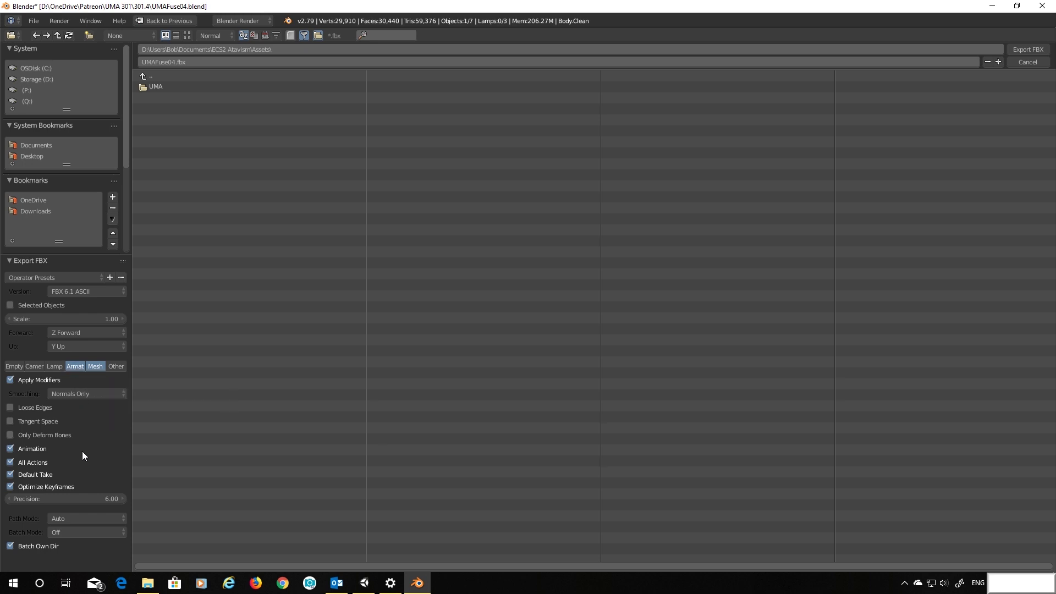
- Export the FBX, then in Unity put UMAFuse04 into the scene and show its import settings
{"action": "left_click", "coordinate": [1030, 52]}
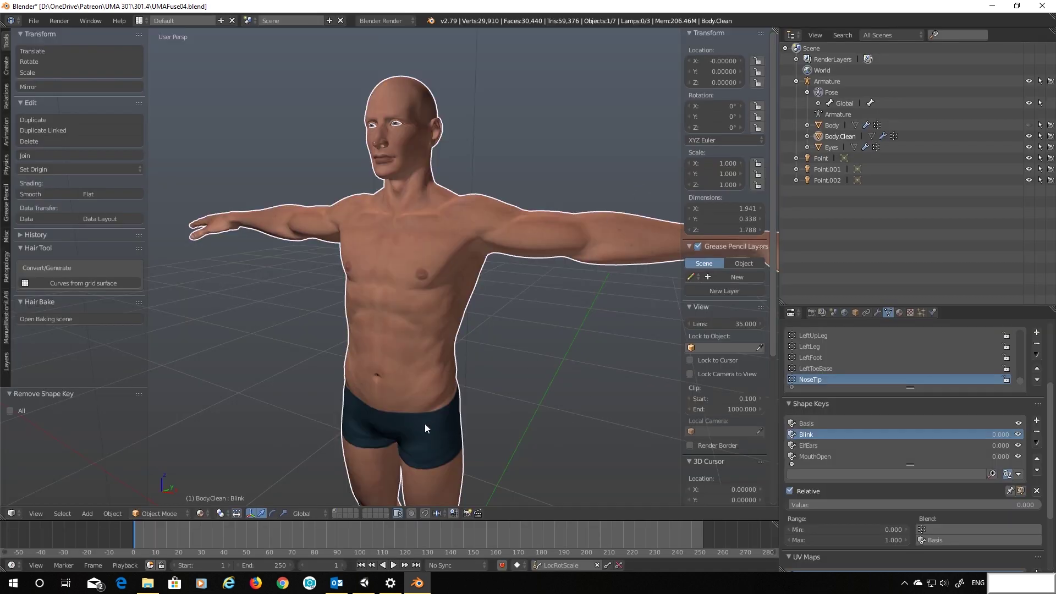
{"action": "left_click", "coordinate": [364, 582]}
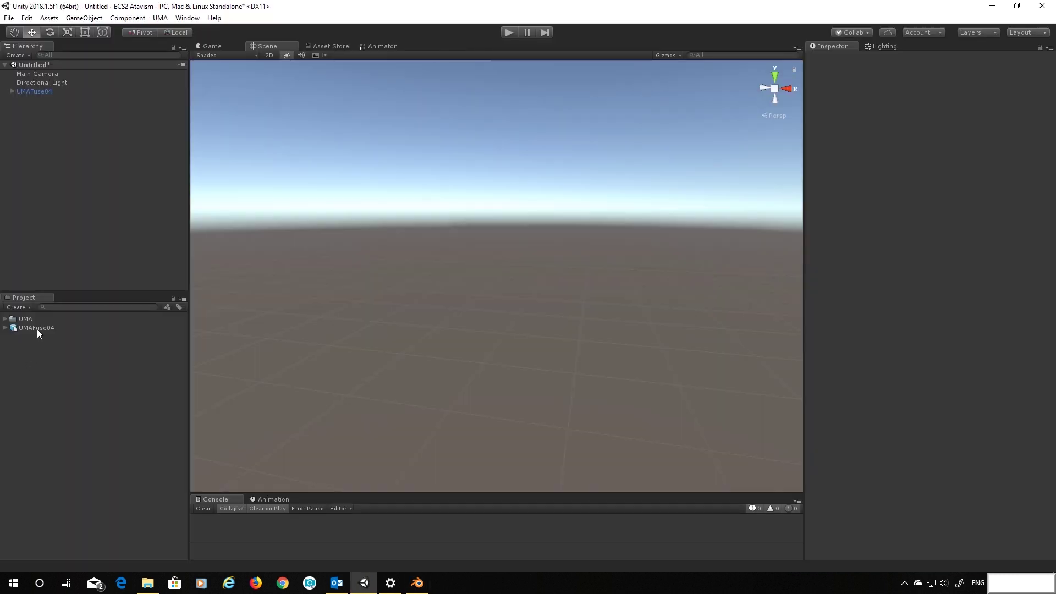
{"action": "left_click_drag", "start_coordinate": [38, 329], "coordinate": [114, 152]}
{"action": "left_click", "coordinate": [51, 328]}
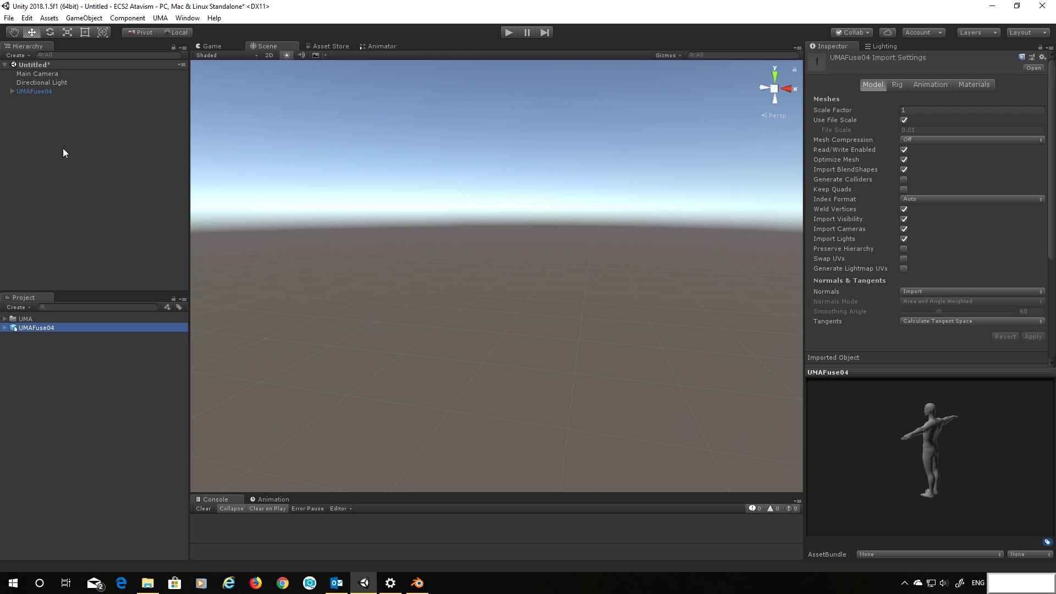
{"action": "left_click", "coordinate": [46, 91]}
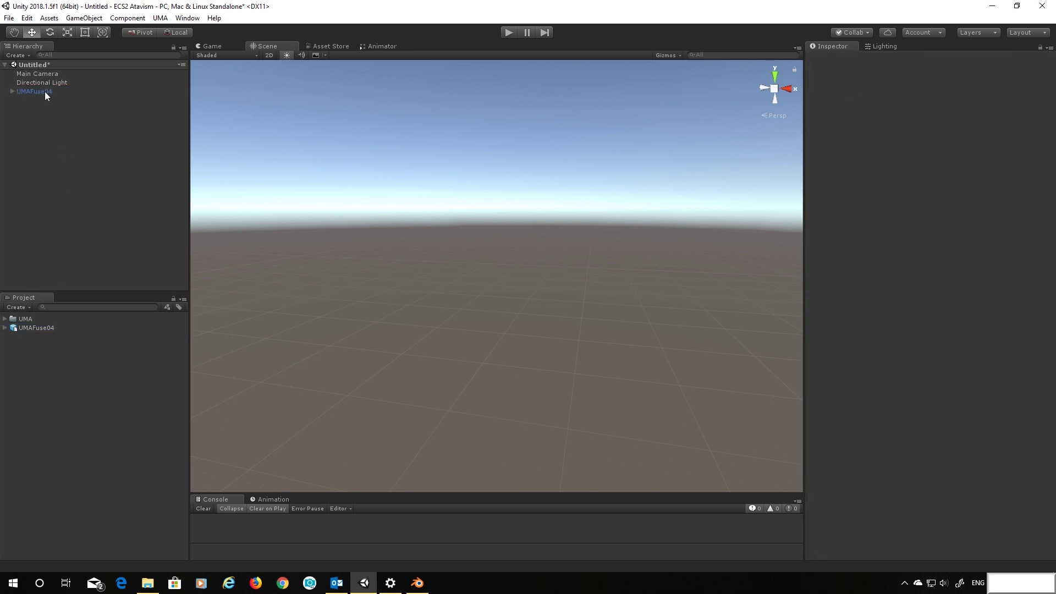
{"action": "left_click_drag", "start_coordinate": [32, 328], "coordinate": [115, 140]}
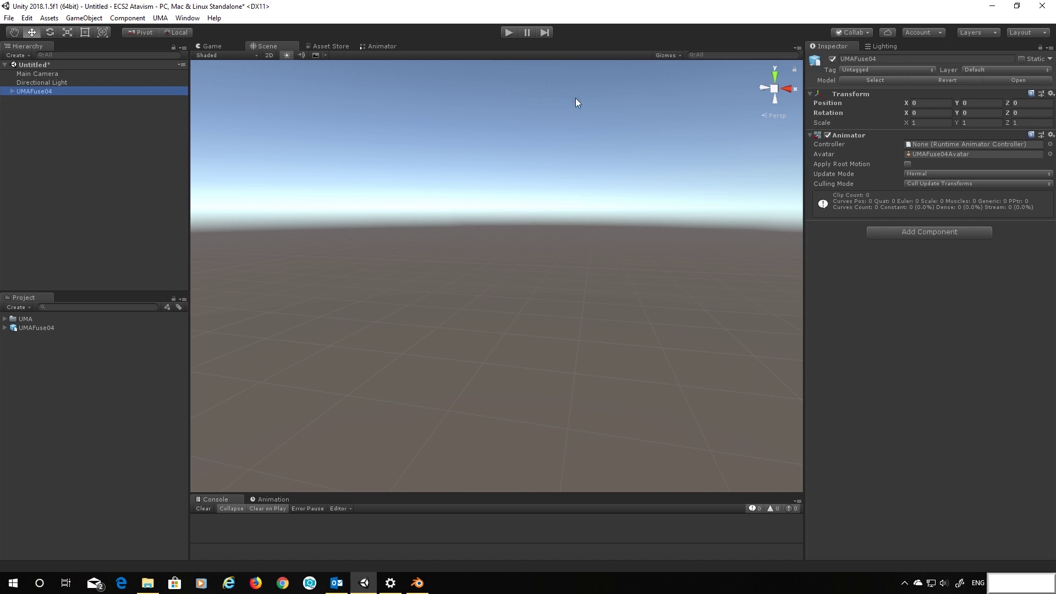
{"action": "left_click", "coordinate": [47, 329]}
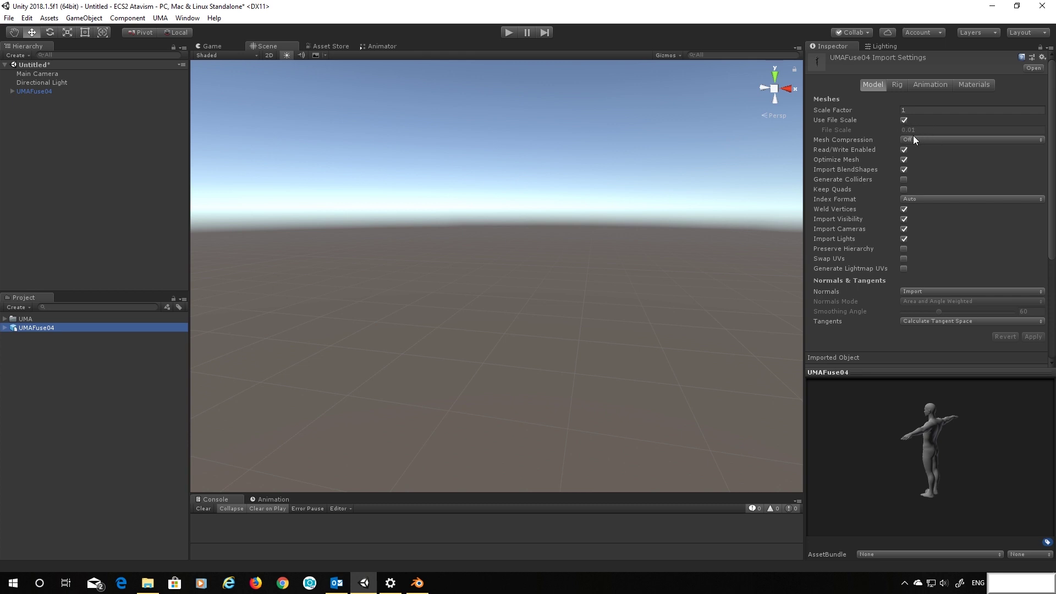
- Untick Use File Scale for UMAFuse04 and apply to reimport the model
{"action": "left_click", "coordinate": [908, 121]}
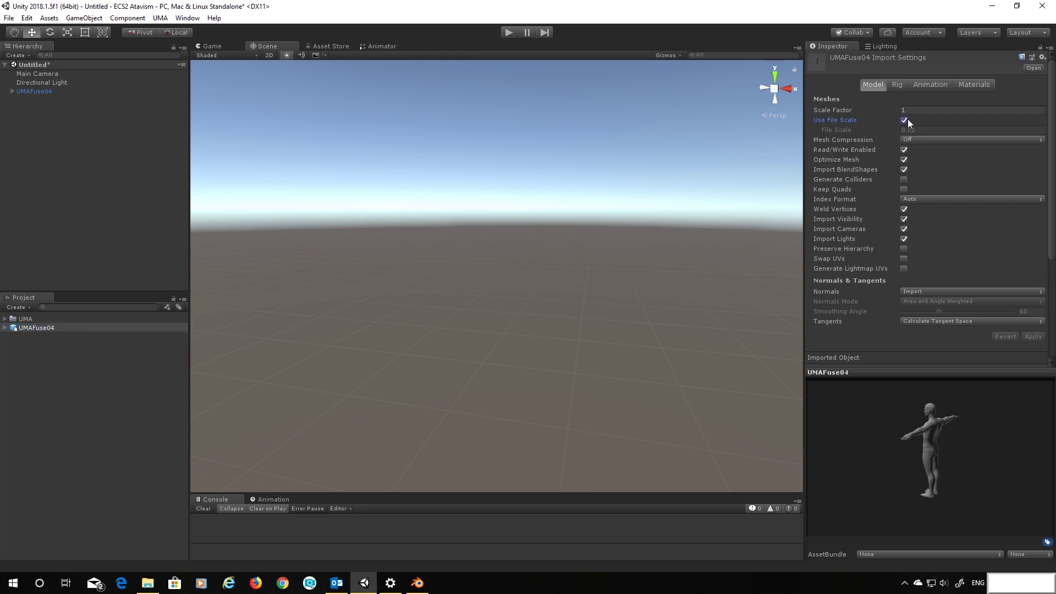
{"action": "left_click", "coordinate": [902, 120]}
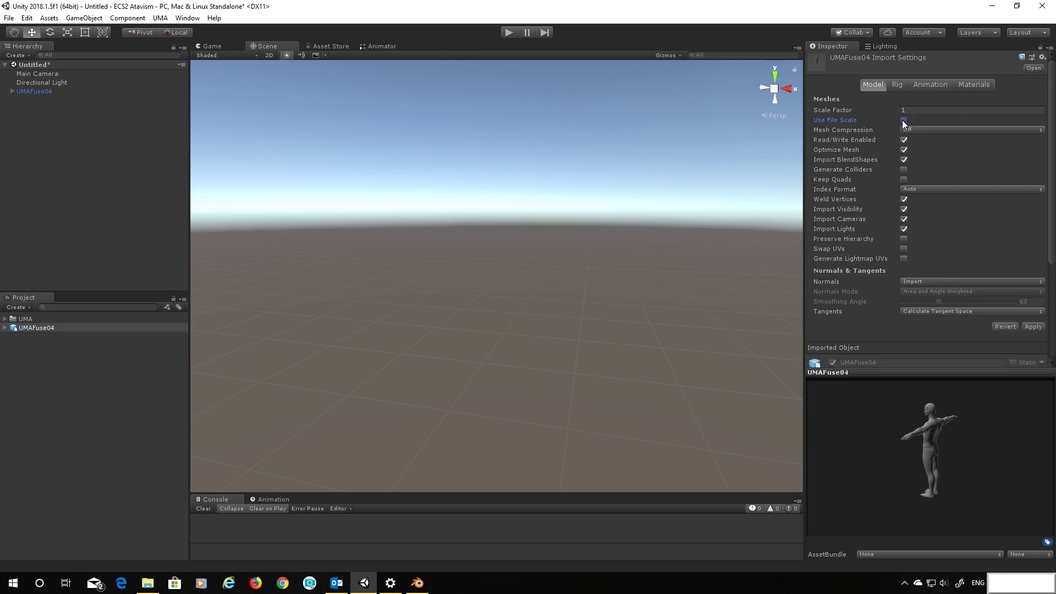
{"action": "left_click", "coordinate": [1032, 327]}
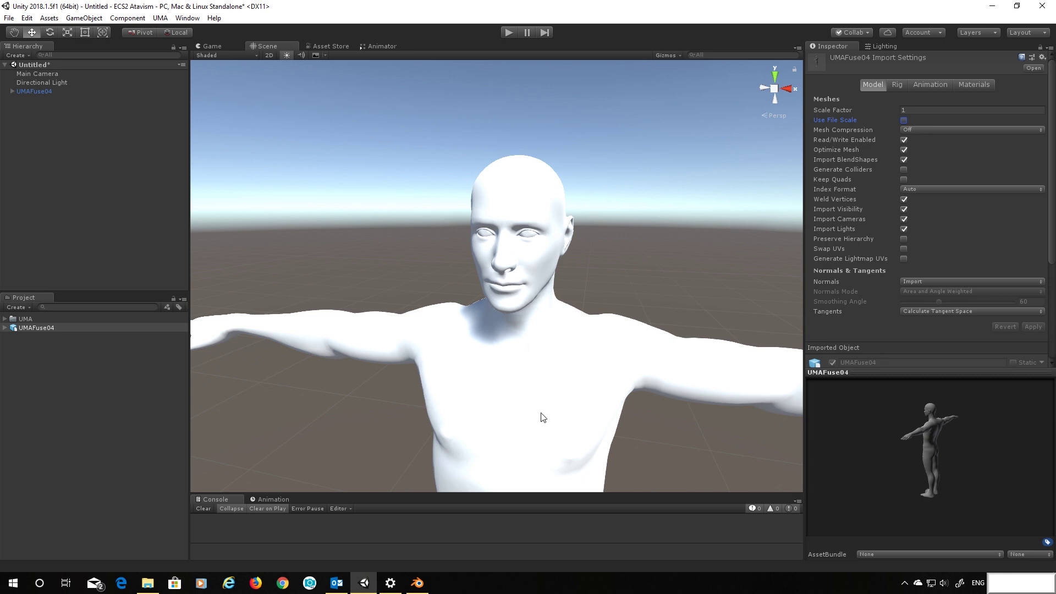
- Check the full-size model from head to feet in the Scene view, then return to Blender
{"action": "scroll", "coordinate": [545, 407], "scroll_direction": "down", "scroll_amount": 3}
{"action": "middle_click_drag", "start_coordinate": [587, 420], "coordinate": [598, 311]}
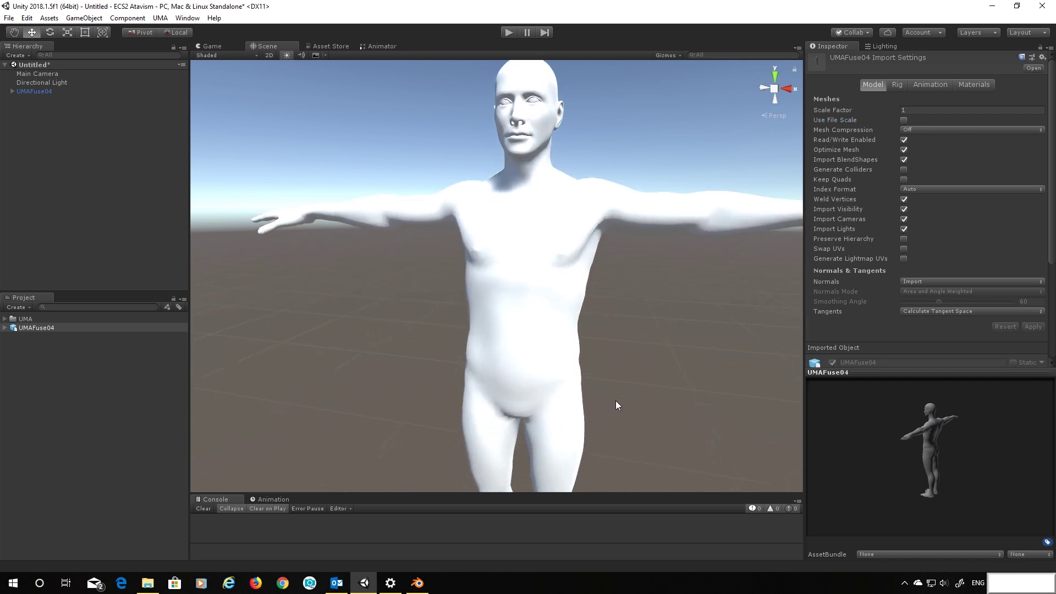
{"action": "middle_click_drag", "start_coordinate": [606, 379], "coordinate": [608, 90]}
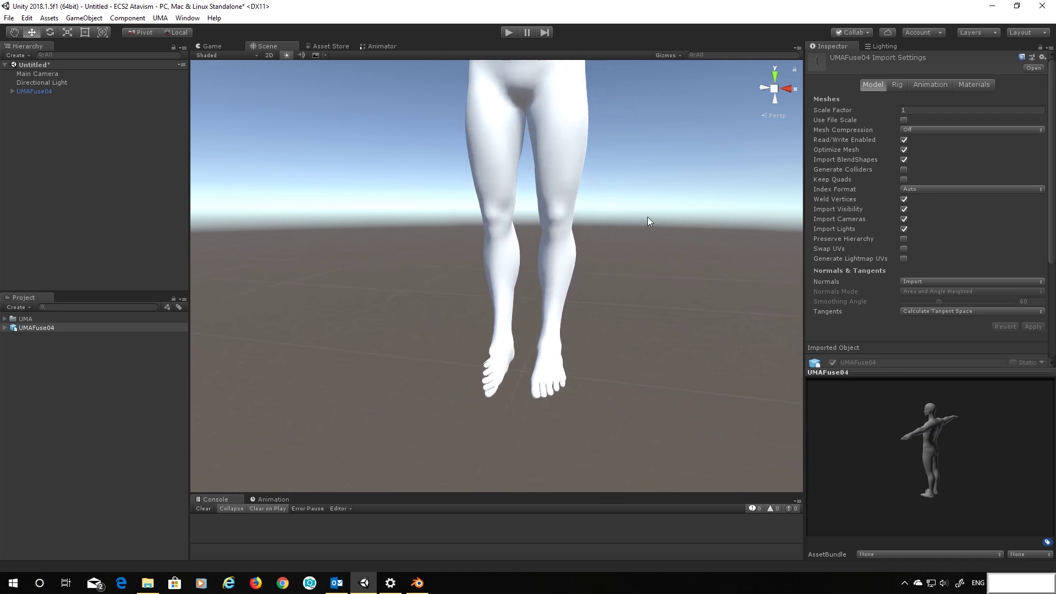
{"action": "middle_click_drag", "start_coordinate": [655, 156], "coordinate": [620, 424]}
{"action": "middle_click_drag", "start_coordinate": [616, 308], "coordinate": [649, 391]}
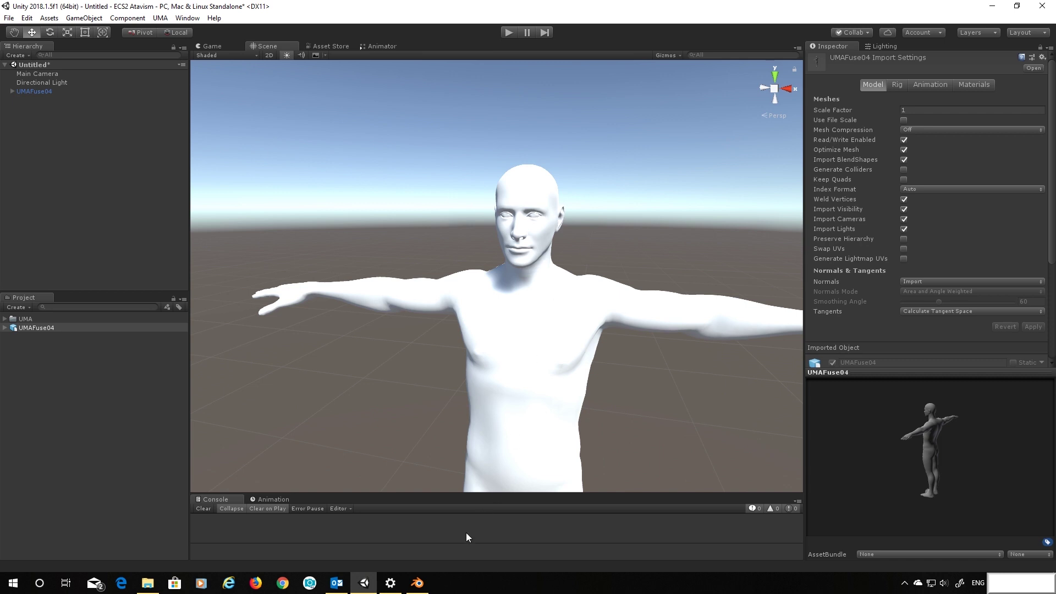
{"action": "left_click", "coordinate": [419, 577]}
- Reopen the FBX export, save its settings as operator preset 'UMA Export', and select that preset
{"action": "left_click", "coordinate": [33, 20]}
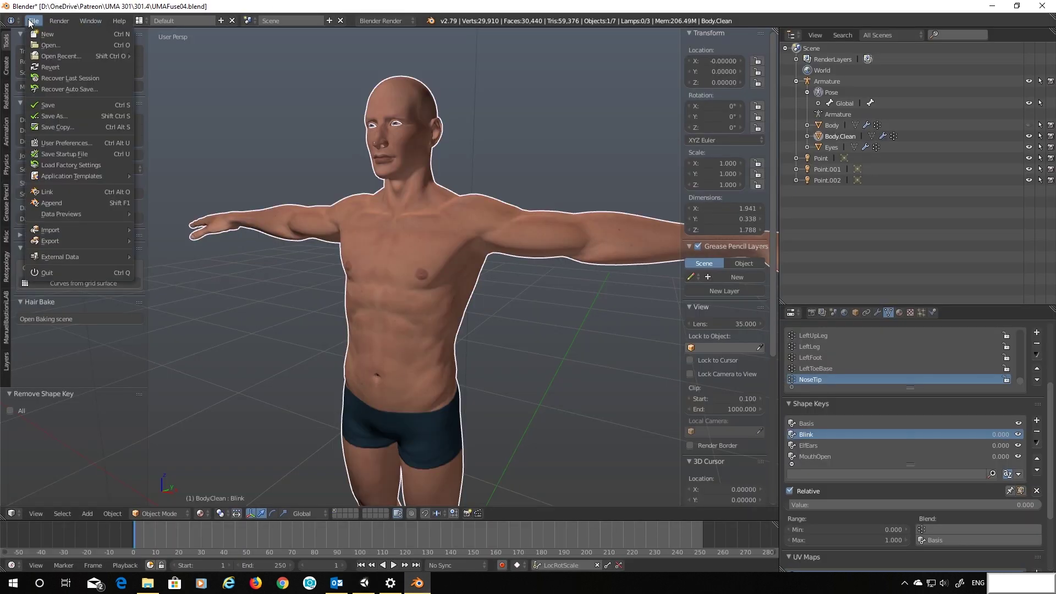
{"action": "mouse_move", "coordinate": [64, 239]}
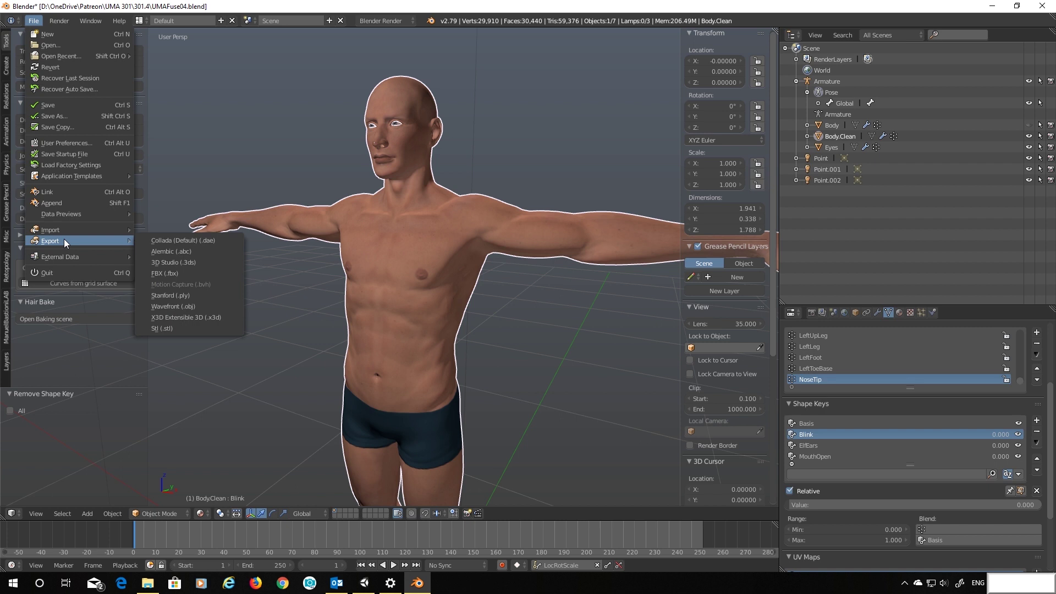
{"action": "left_click", "coordinate": [173, 272]}
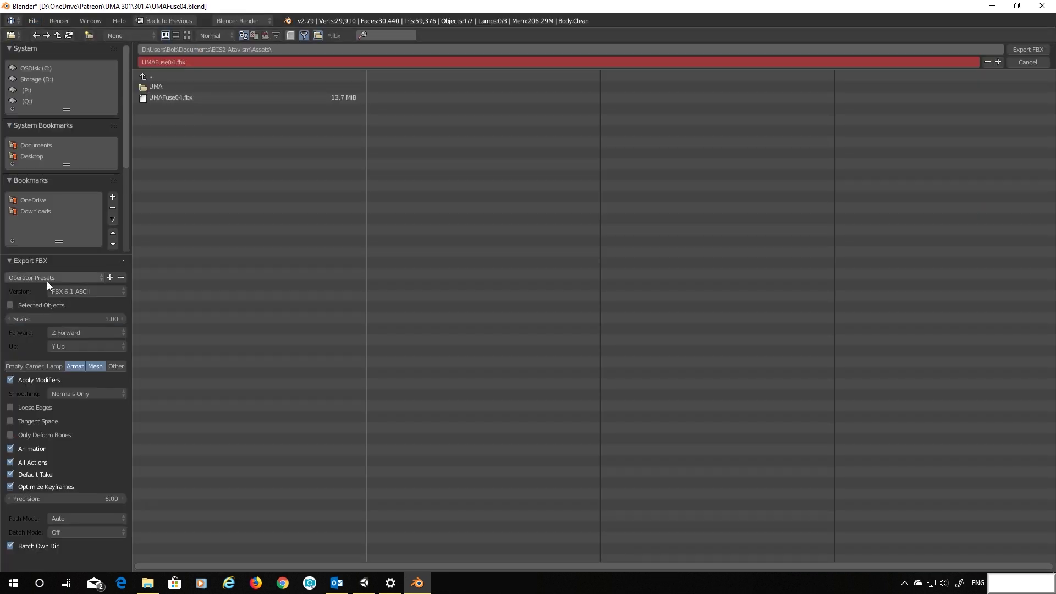
{"action": "left_click", "coordinate": [110, 277]}
{"action": "left_click", "coordinate": [140, 288]}
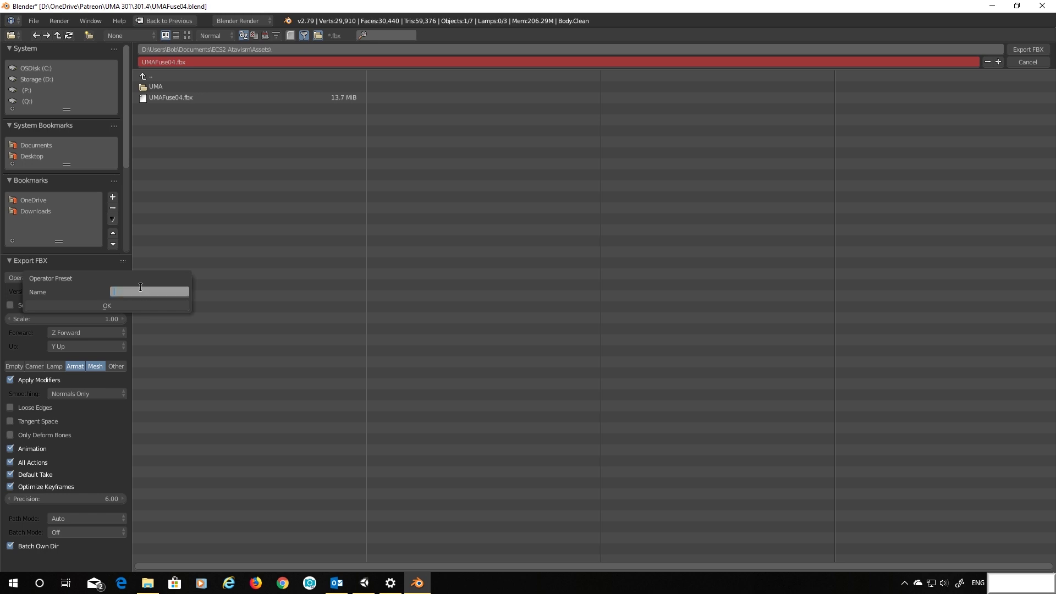
{"action": "type", "text": "UMA Expore"}
{"action": "left_click", "coordinate": [129, 308]}
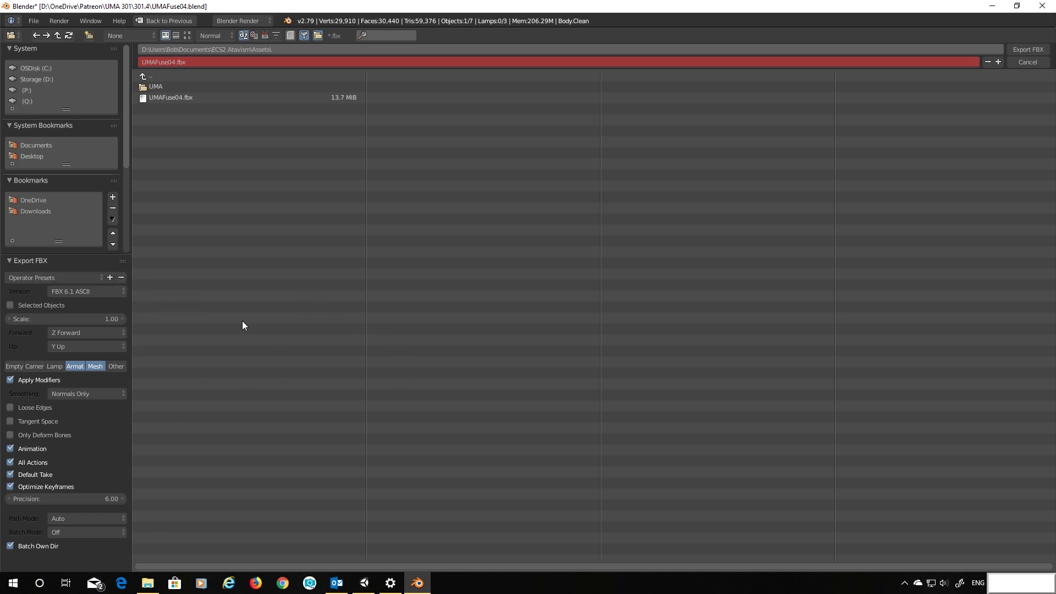
{"action": "left_click", "coordinate": [94, 279]}
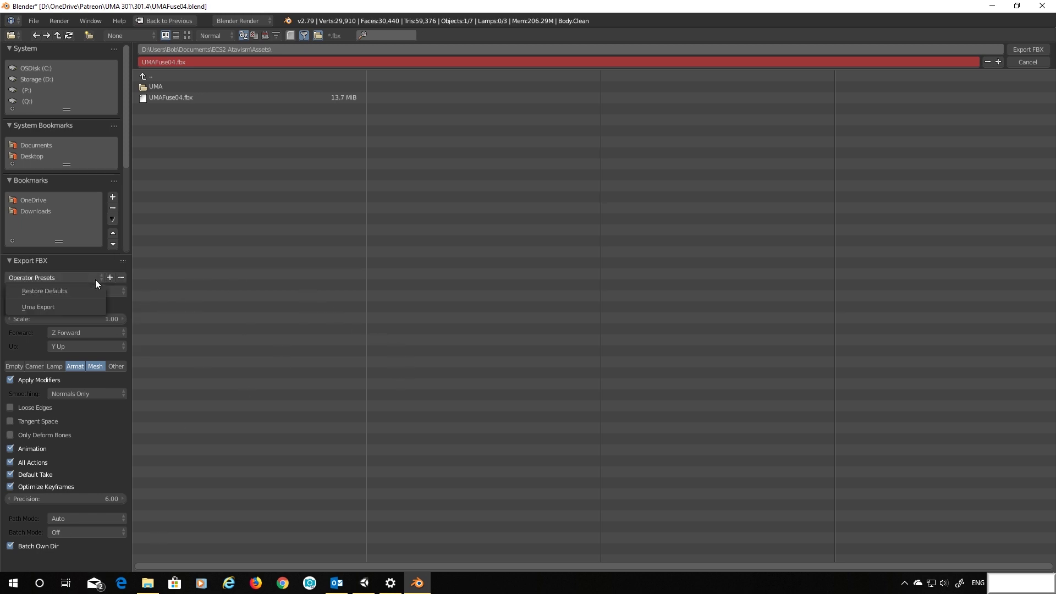
{"action": "left_click", "coordinate": [35, 305]}
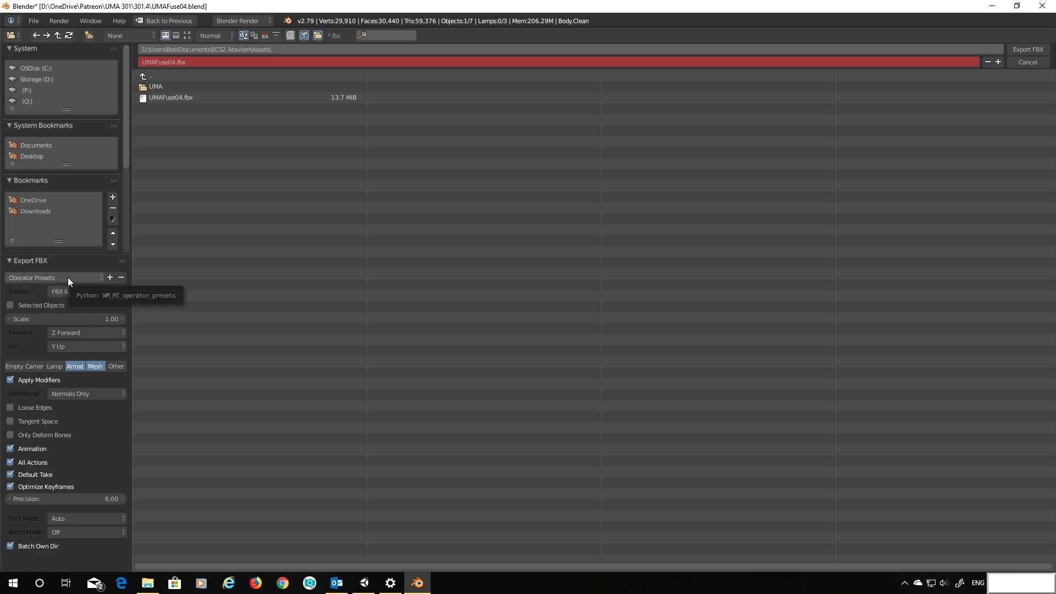
- Cancel the export, put the armature into Edit Mode and enable X-Ray
{"action": "left_click", "coordinate": [1031, 65]}
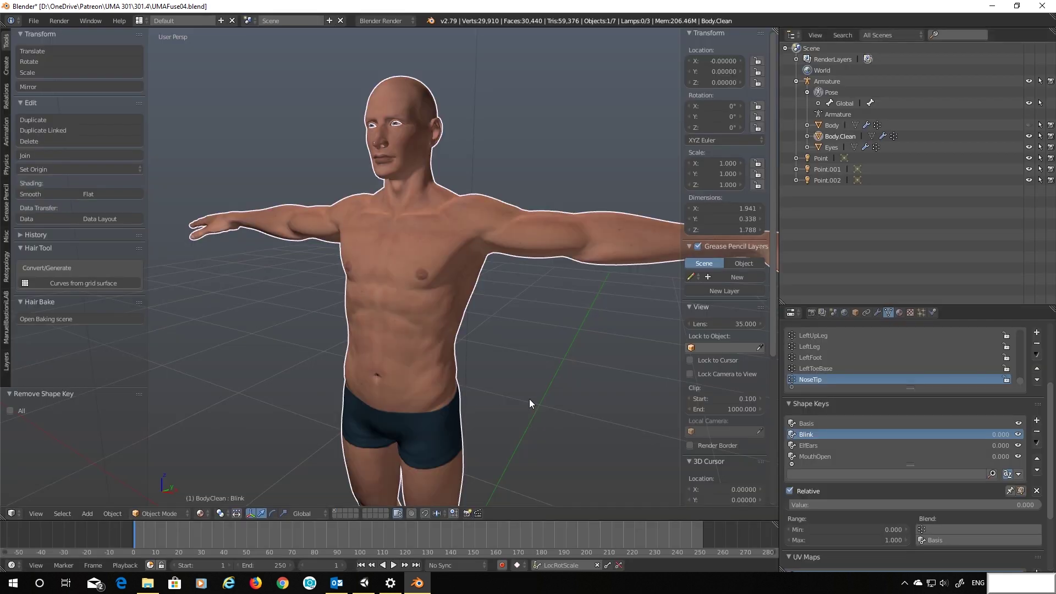
{"action": "middle_click_drag", "start_coordinate": [530, 398], "coordinate": [550, 211], "text": "shift"}
{"action": "middle_click_drag", "start_coordinate": [492, 456], "coordinate": [483, 269], "text": "shift"}
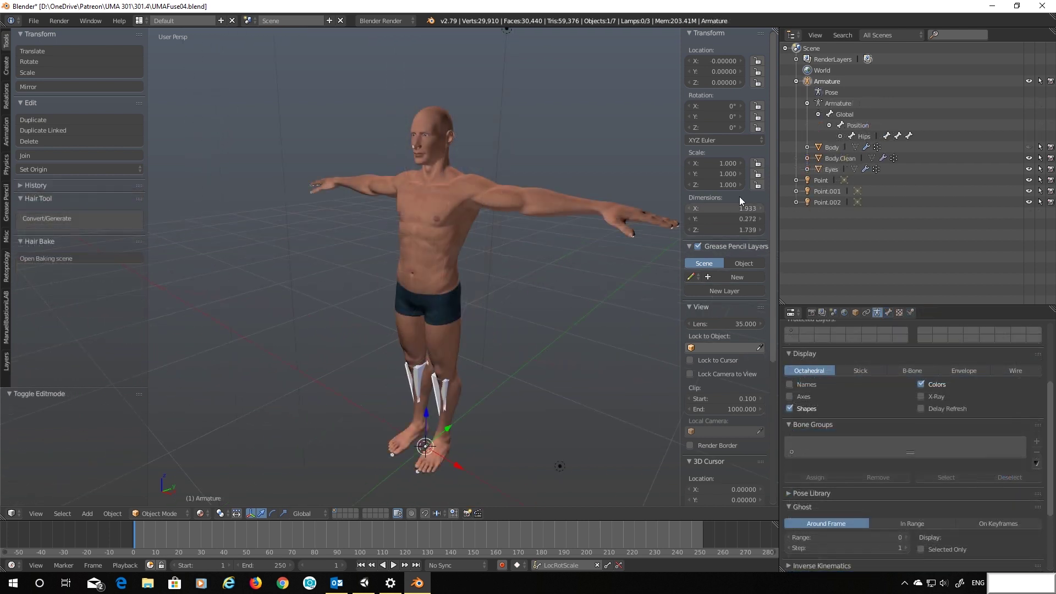
{"action": "left_click", "coordinate": [843, 104]}
{"action": "left_click", "coordinate": [162, 517]}
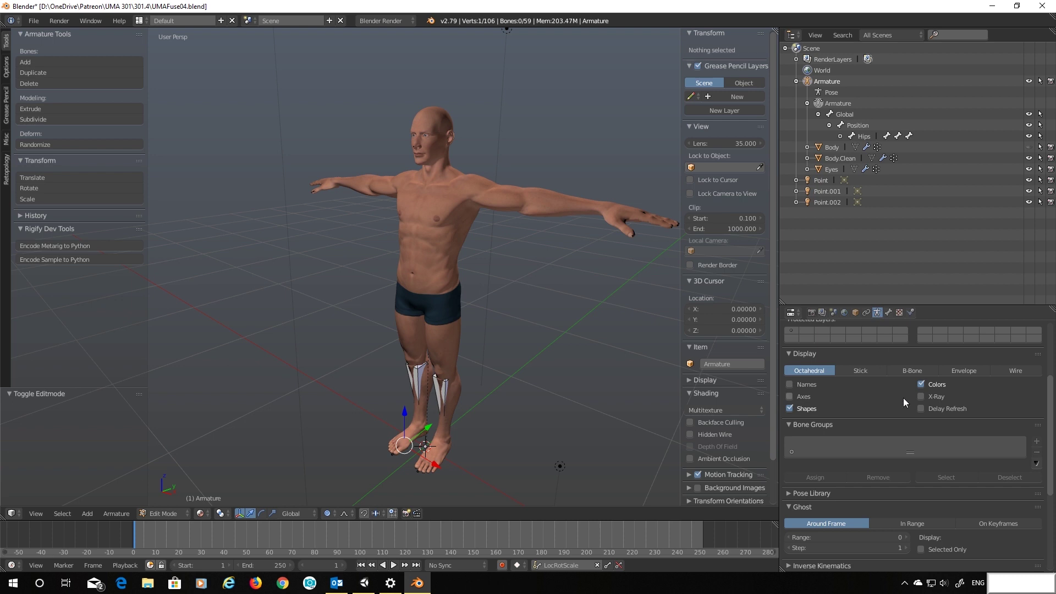
{"action": "left_click", "coordinate": [921, 397]}
- Zoom to the feet, compare the two toe bones, select RightToeBase and expand Hips in the Outliner
{"action": "middle_click_drag", "start_coordinate": [567, 386], "coordinate": [592, 221], "text": "shift"}
{"action": "scroll", "coordinate": [536, 311], "scroll_direction": "up", "scroll_amount": 6}
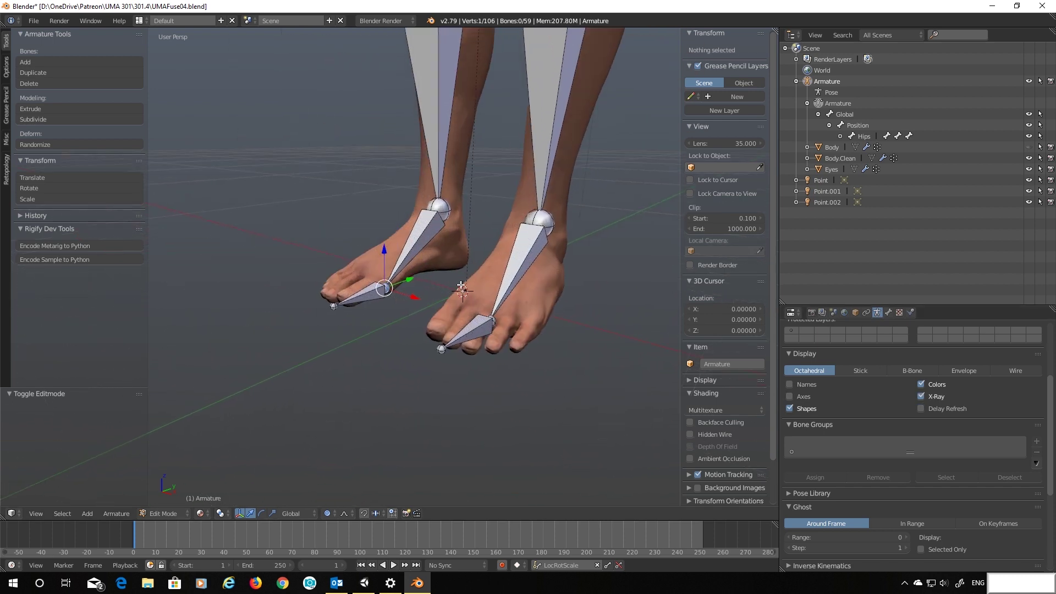
{"action": "middle_click_drag", "start_coordinate": [536, 311], "coordinate": [398, 314]}
{"action": "right_click", "coordinate": [514, 357]}
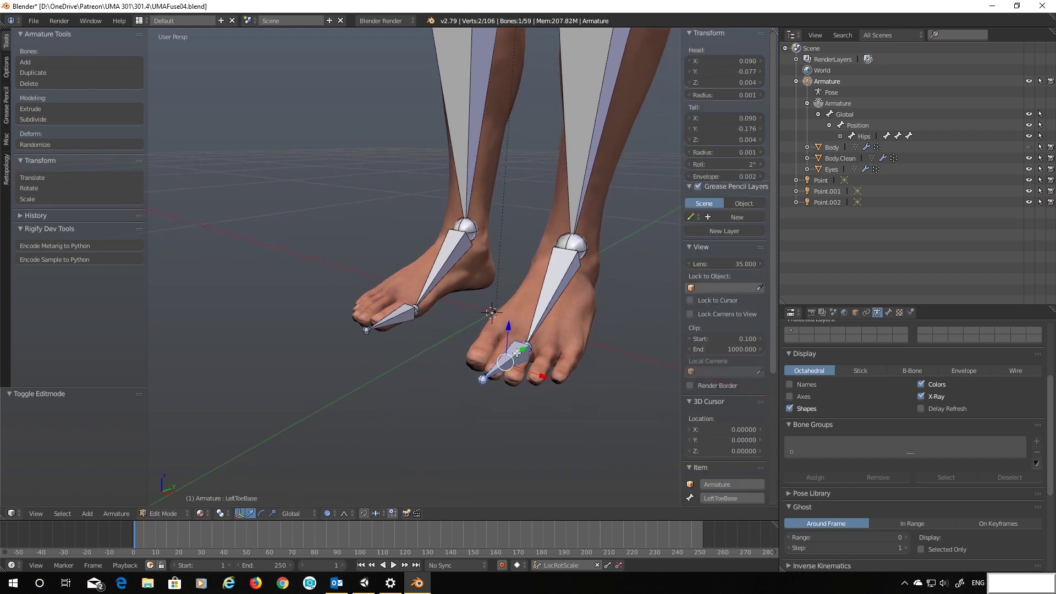
{"action": "right_click", "coordinate": [397, 317]}
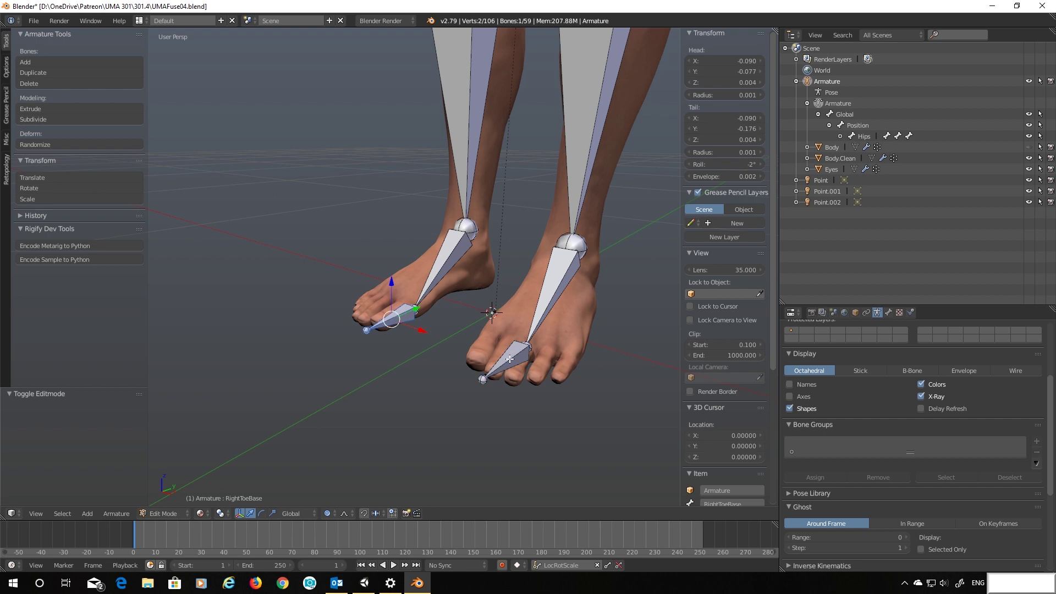
{"action": "right_click", "coordinate": [510, 358]}
{"action": "right_click", "coordinate": [393, 317]}
{"action": "right_click", "coordinate": [510, 345]}
{"action": "right_click", "coordinate": [399, 317]}
{"action": "right_click", "coordinate": [520, 350]}
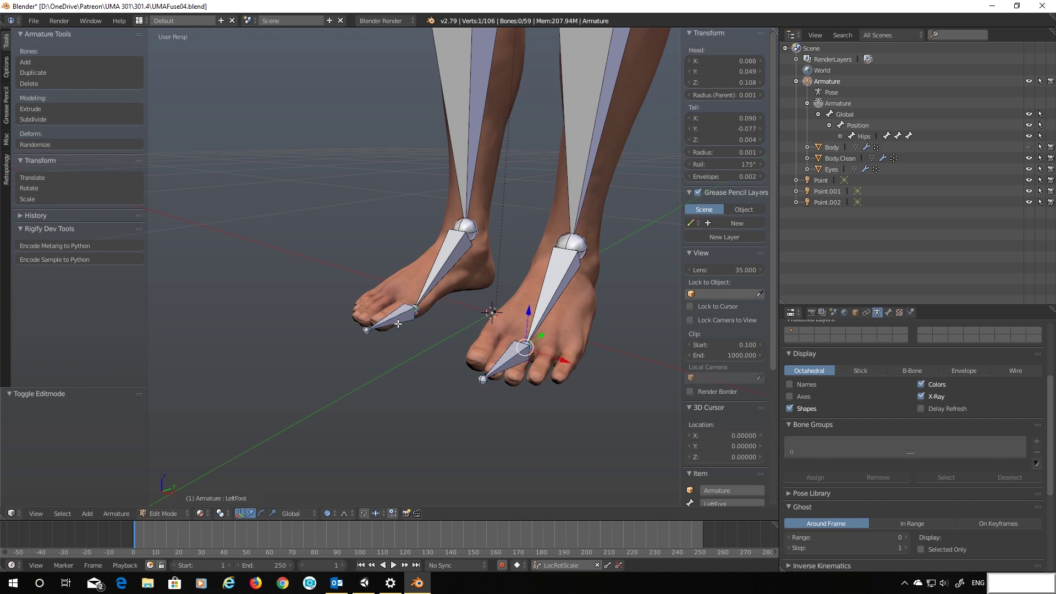
{"action": "right_click", "coordinate": [398, 321]}
{"action": "right_click", "coordinate": [504, 352]}
{"action": "right_click", "coordinate": [379, 321]}
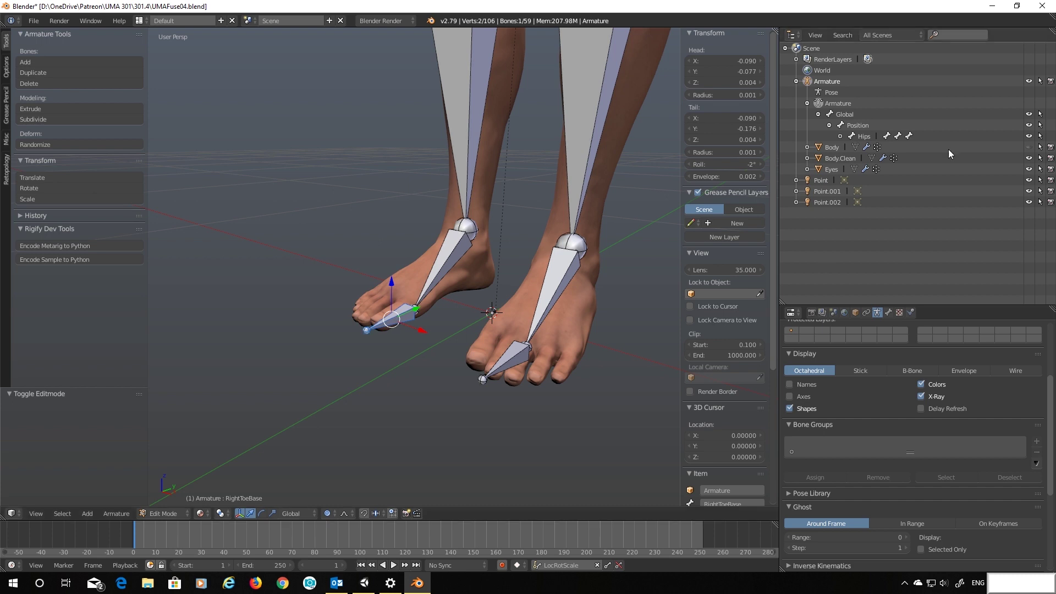
{"action": "left_click", "coordinate": [840, 136]}
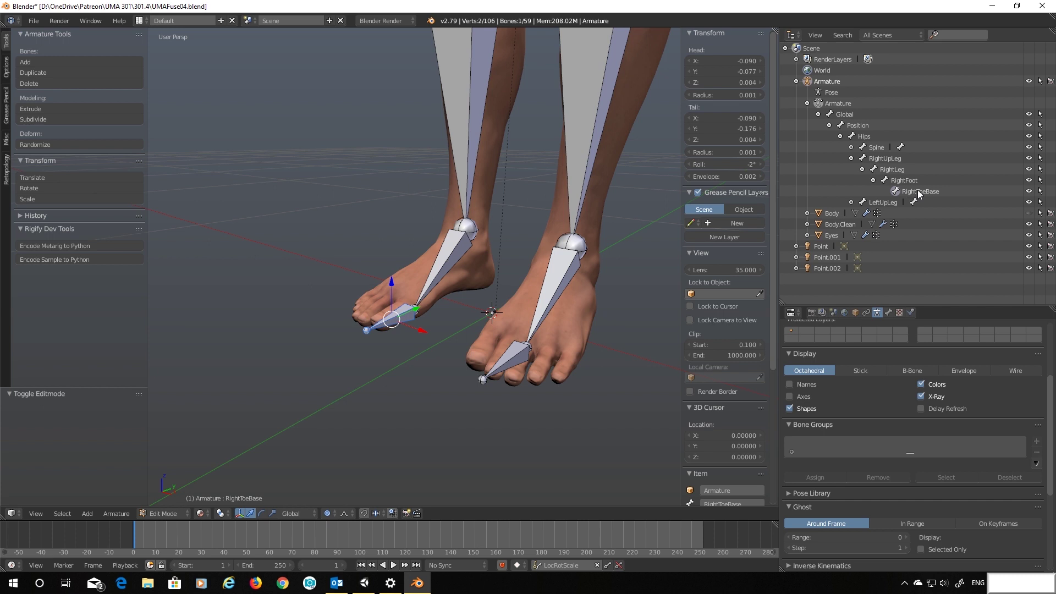
- Add a new single bone and select it together with RightFoot
{"action": "left_click", "coordinate": [92, 516]}
{"action": "left_click", "coordinate": [94, 501]}
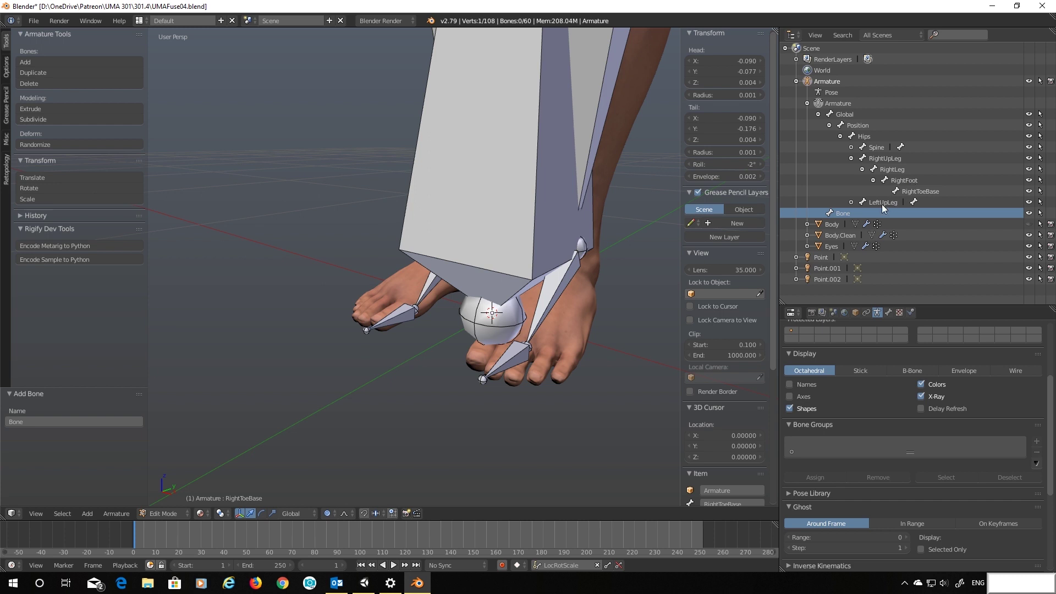
{"action": "left_click", "coordinate": [844, 215]}
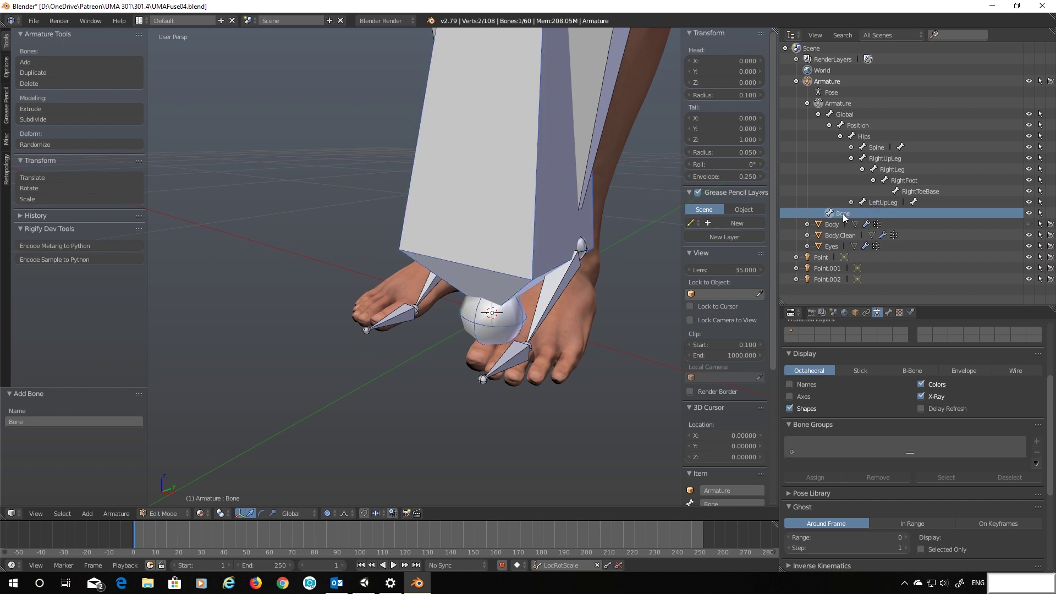
{"action": "left_click", "coordinate": [904, 180], "text": "ctrl"}
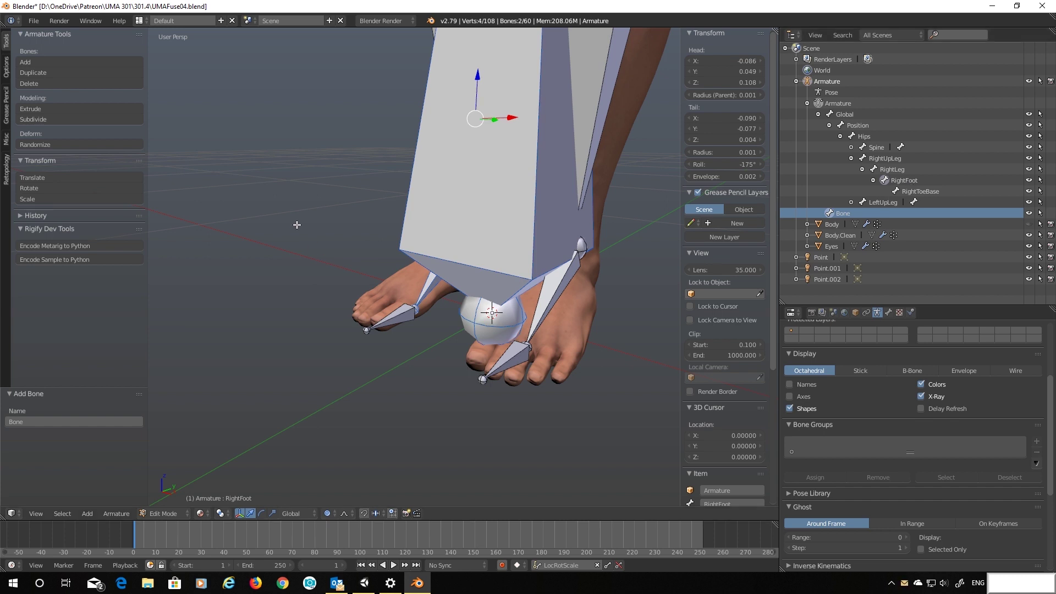
- Parent the new Bone to RightFoot as Connected and show its Bone properties
{"action": "key", "text": "ctrl+p"}
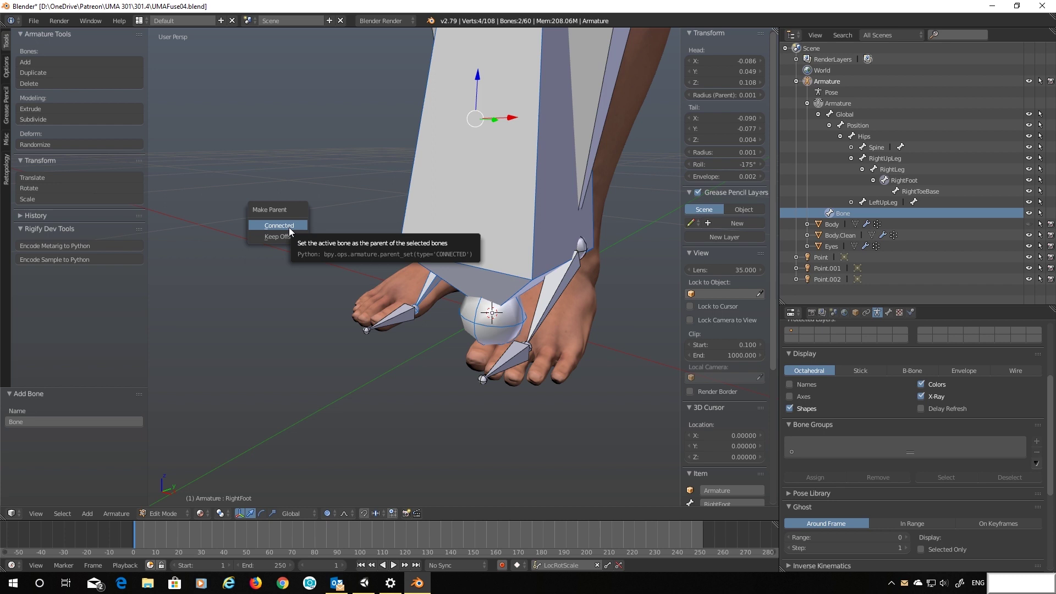
{"action": "left_click", "coordinate": [289, 227]}
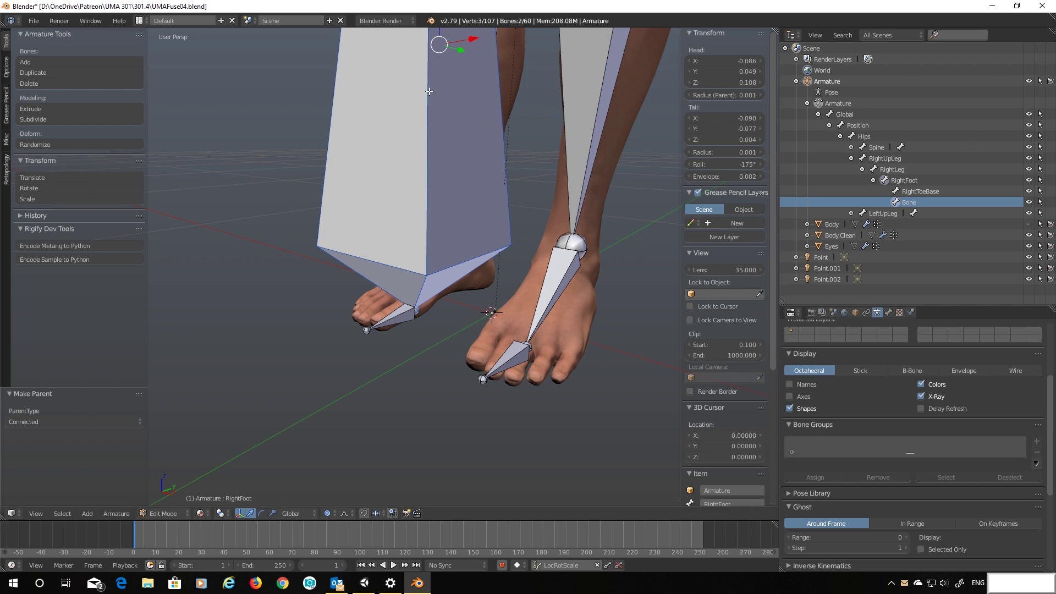
{"action": "left_click", "coordinate": [889, 315]}
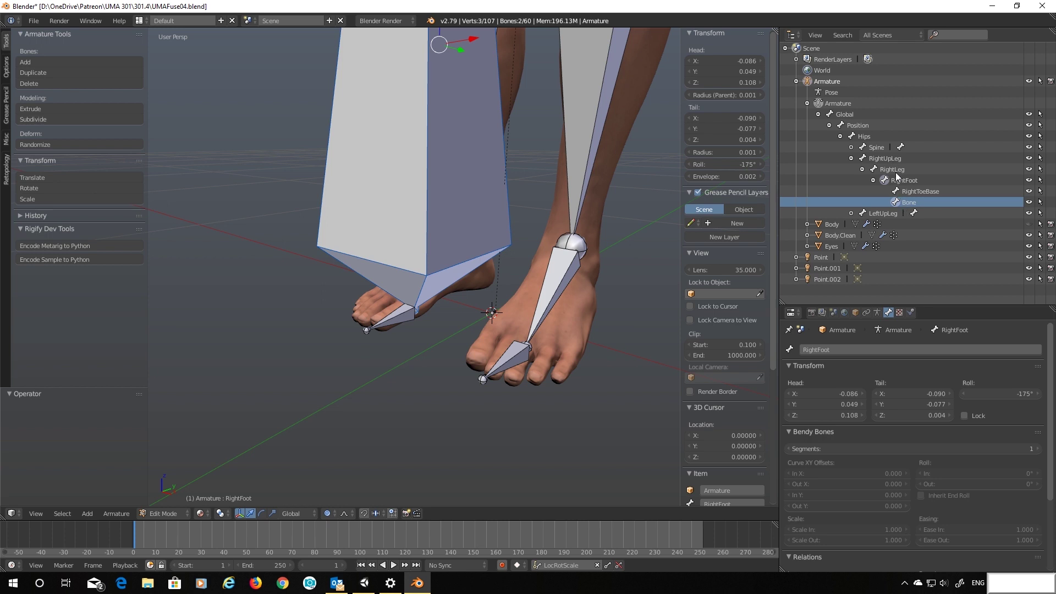
- Set the new bone's tail to Y -0.15 and Z 0.004 so it lies flat along the right toes
{"action": "left_click", "coordinate": [909, 202]}
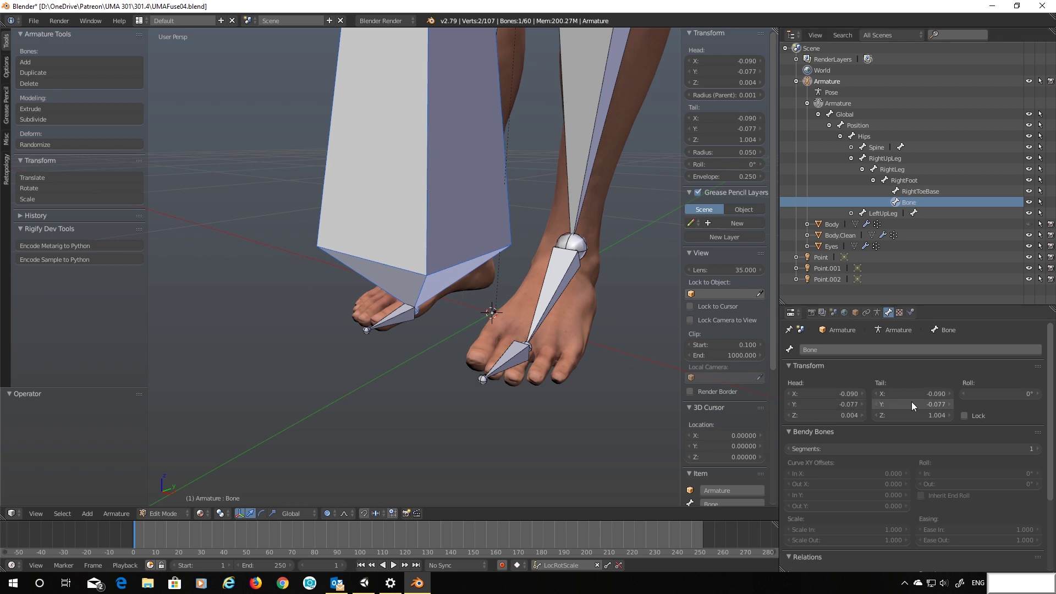
{"action": "left_click", "coordinate": [929, 404]}
{"action": "type", "text": "-0.15"}
{"action": "key", "text": "Return"}
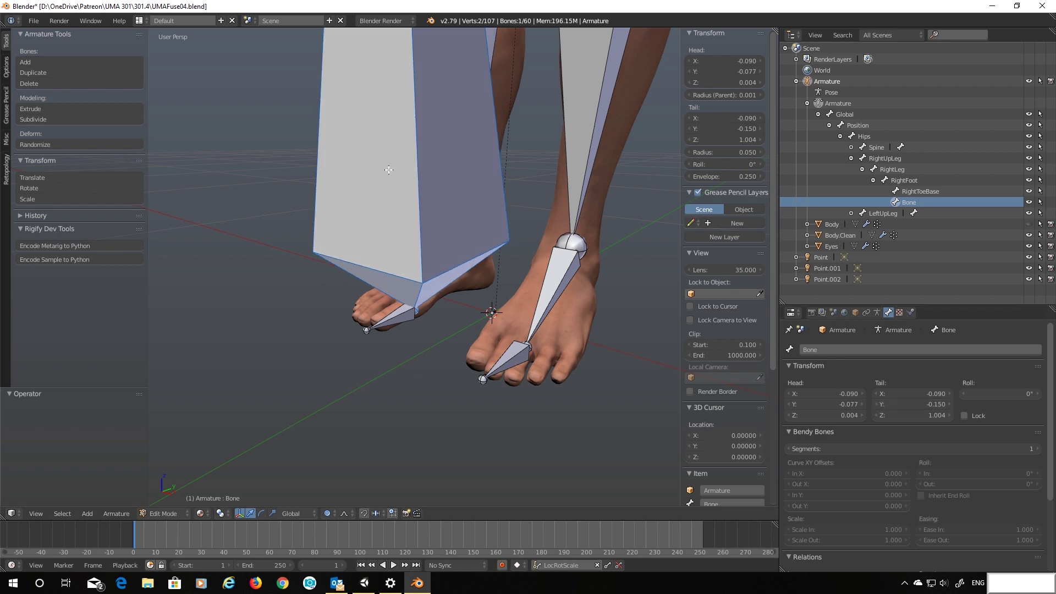
{"action": "left_click", "coordinate": [922, 414]}
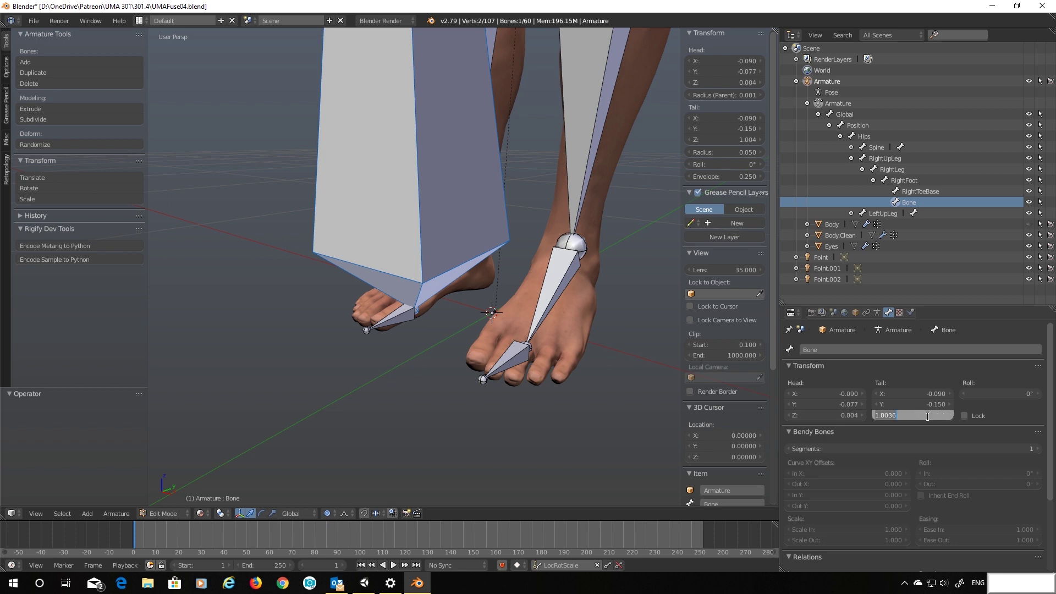
{"action": "type", "text": "0.004"}
{"action": "key", "text": "Return"}
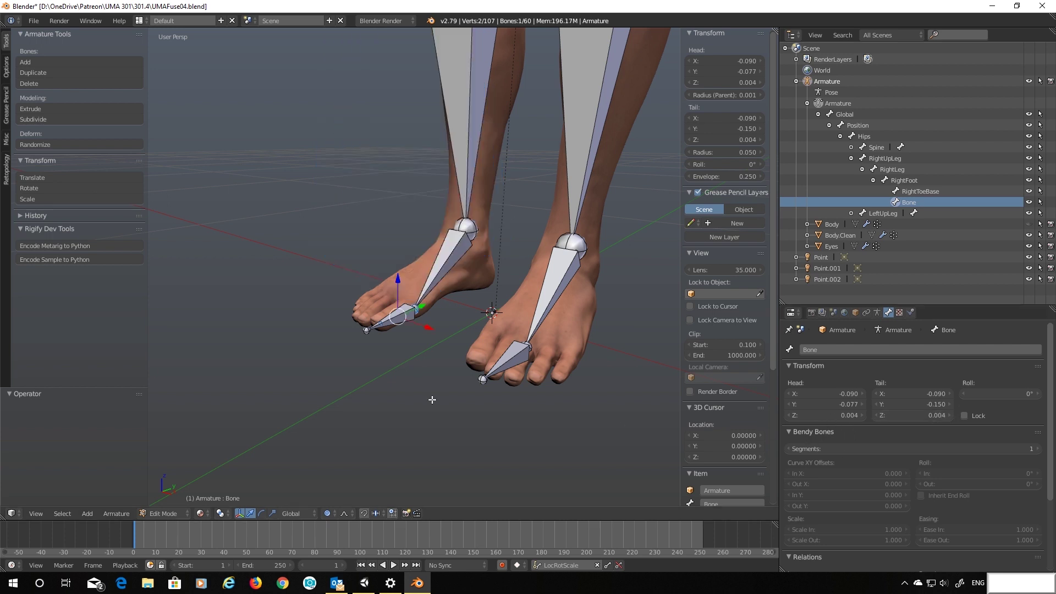
- Rename the new bone to RightToe in the outliner
{"action": "scroll", "coordinate": [391, 341], "scroll_direction": "up", "scroll_amount": 3}
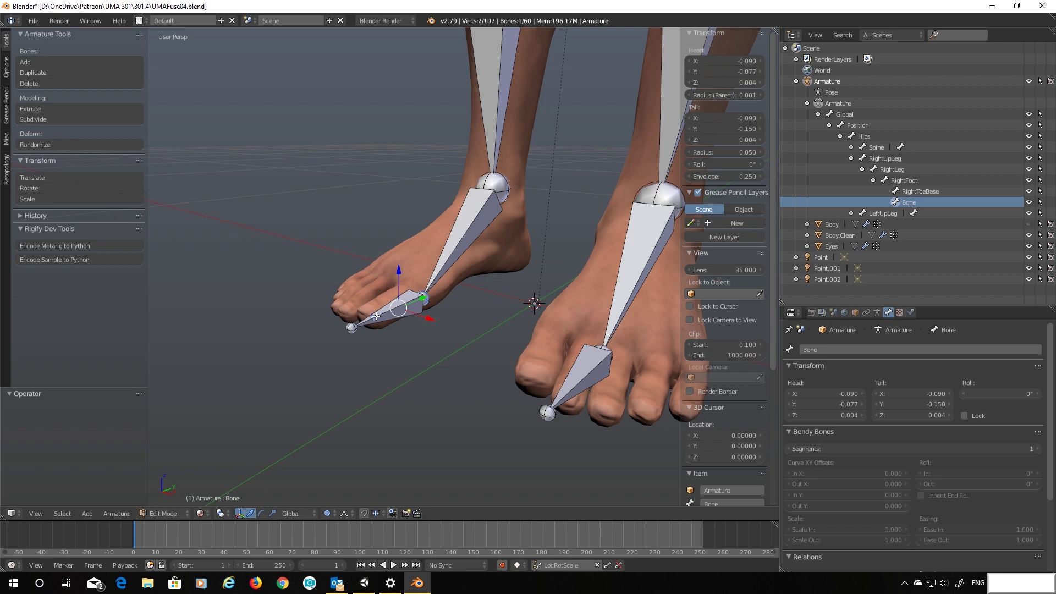
{"action": "middle_click_drag", "start_coordinate": [446, 348], "coordinate": [435, 344]}
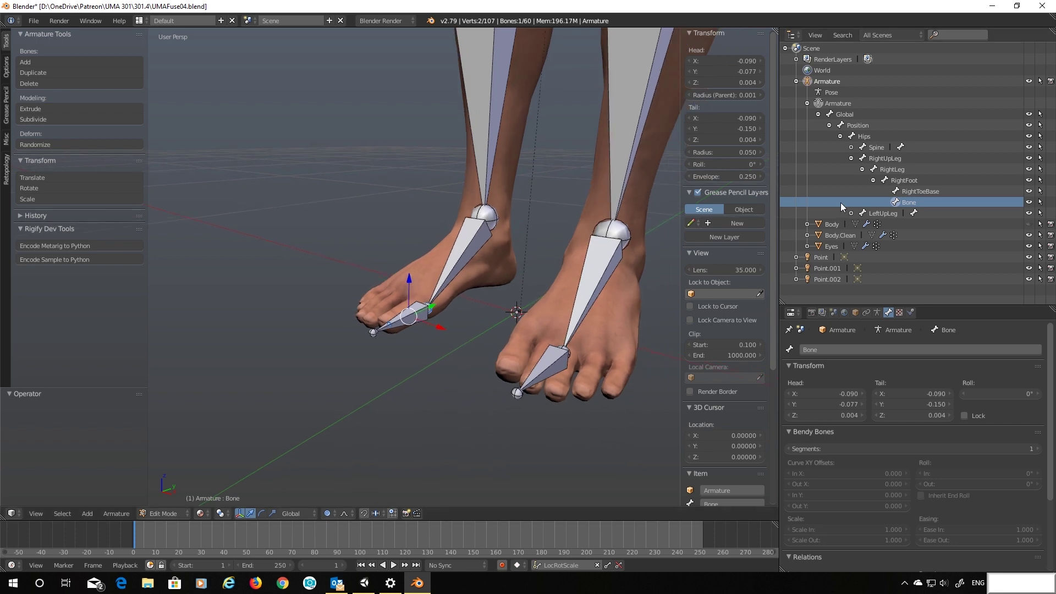
{"action": "double_click", "coordinate": [917, 202]}
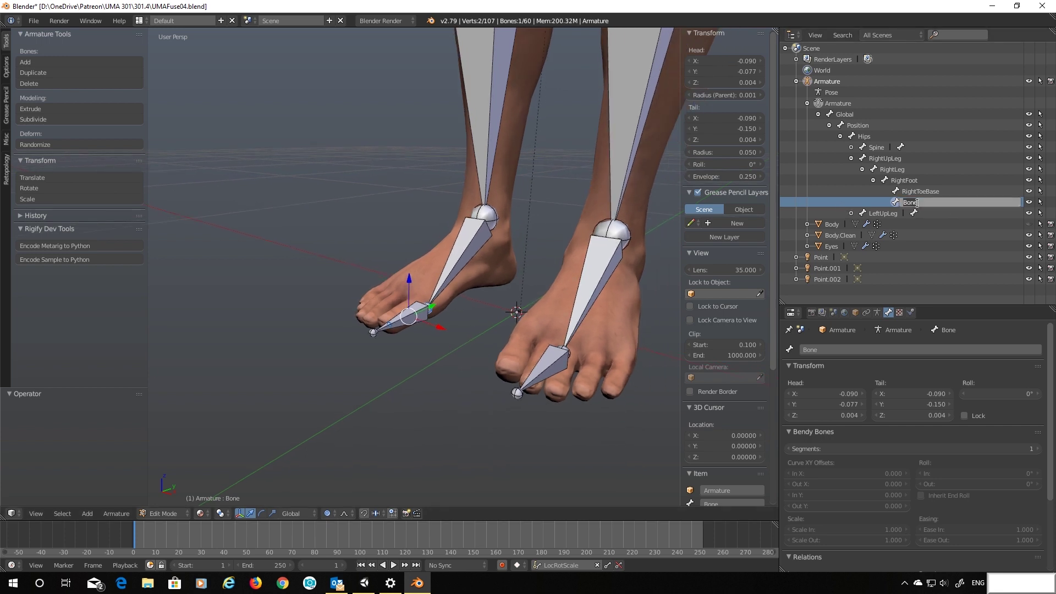
{"action": "type", "text": "RightT"}
{"action": "key", "text": "Return"}
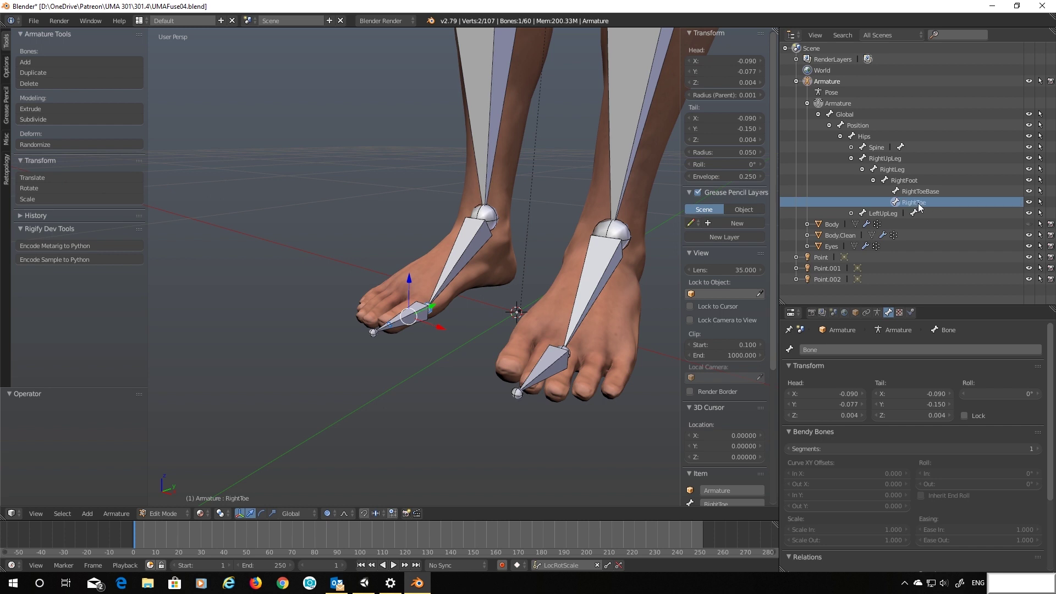
- Rename Body.Clean's RightToeBase vertex group to RightToe
{"action": "left_click", "coordinate": [835, 236]}
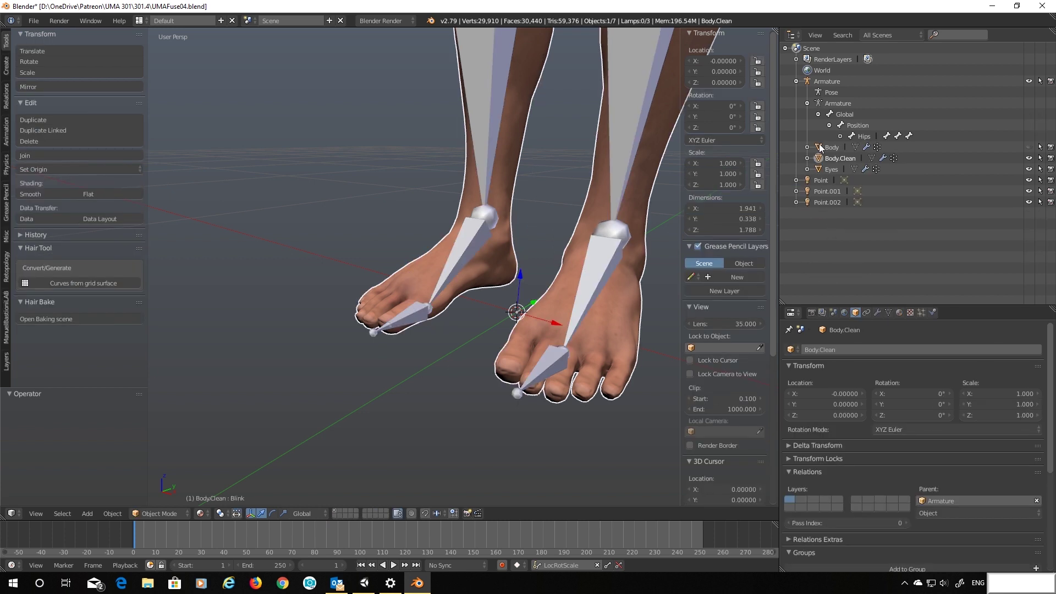
{"action": "left_click", "coordinate": [889, 312]}
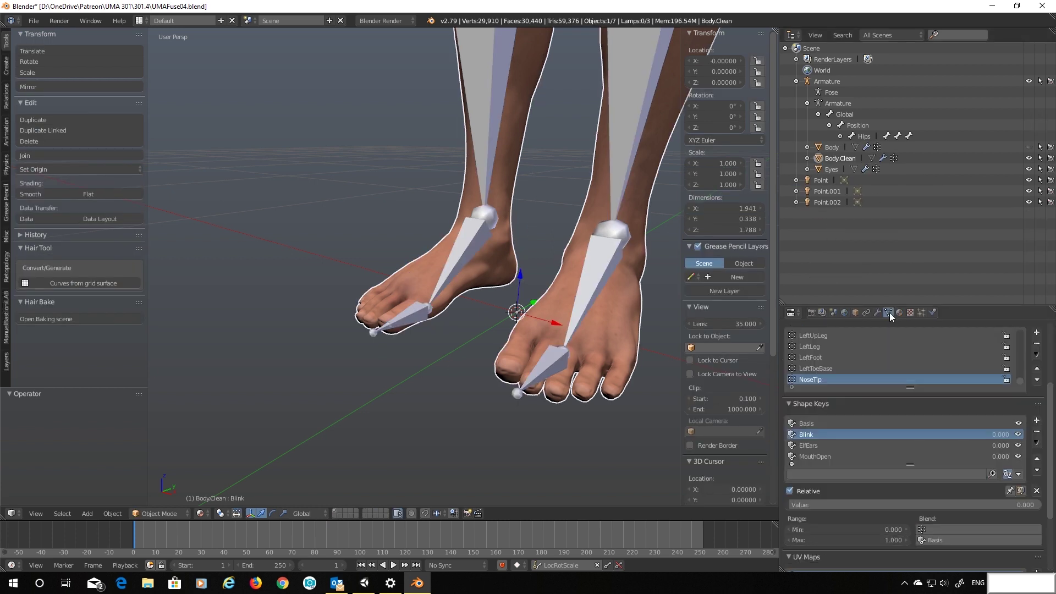
{"action": "scroll", "coordinate": [837, 366], "scroll_direction": "up", "scroll_amount": 2}
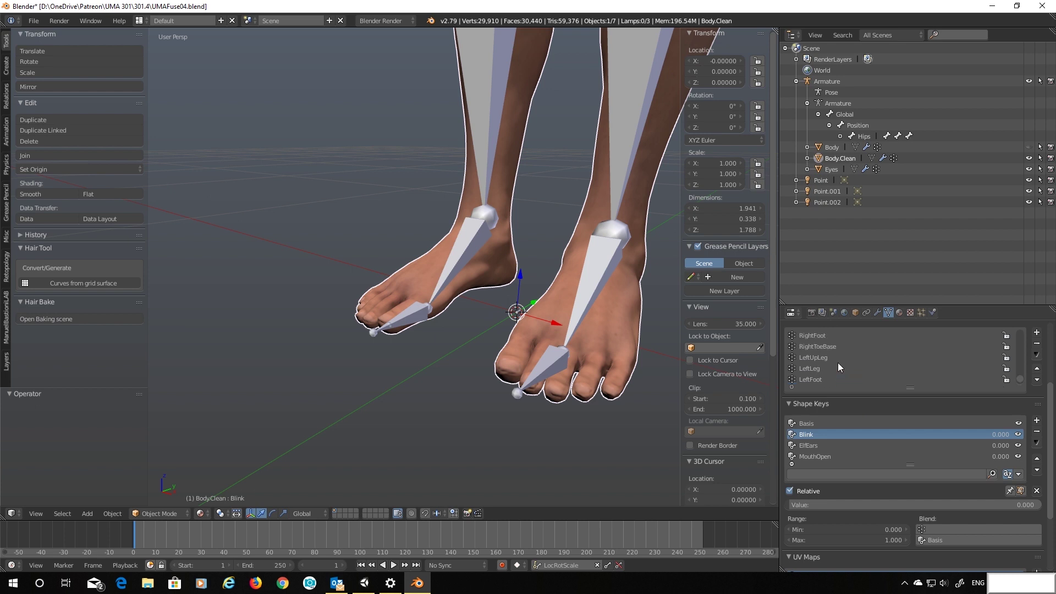
{"action": "left_click", "coordinate": [839, 358]}
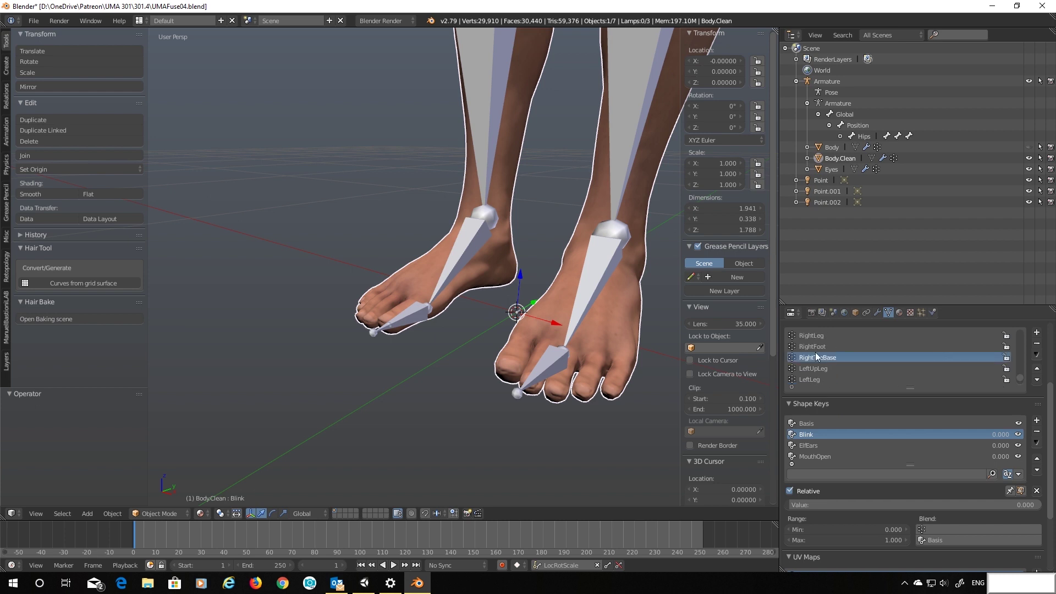
{"action": "double_click", "coordinate": [841, 357]}
- Rename the Body mesh's RightToeBase vertex group to RightToe as well
{"action": "left_click", "coordinate": [829, 149]}
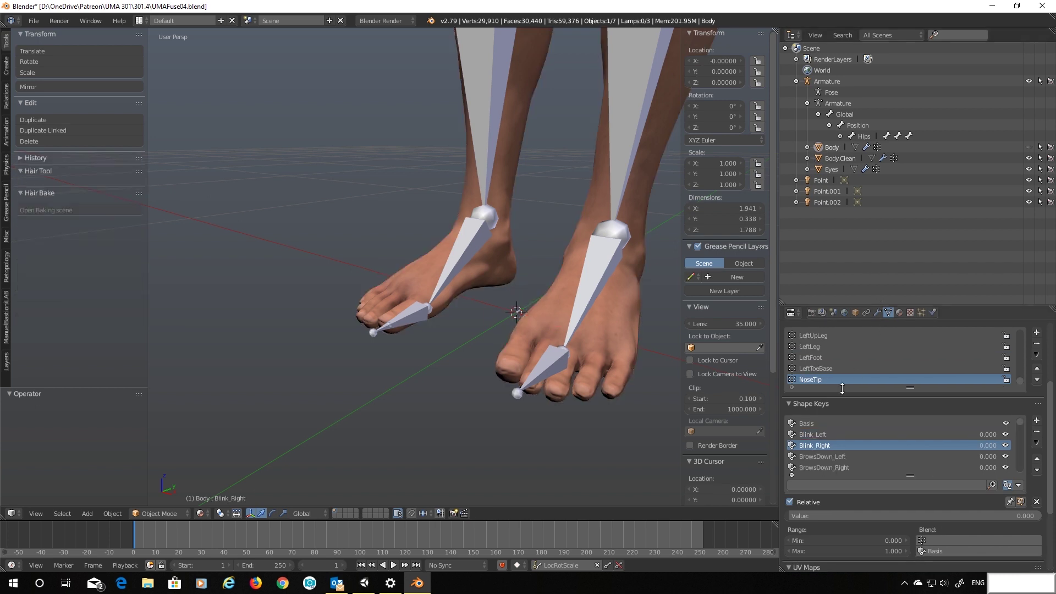
{"action": "scroll", "coordinate": [833, 353], "scroll_direction": "up", "scroll_amount": 1}
{"action": "left_click", "coordinate": [843, 357]}
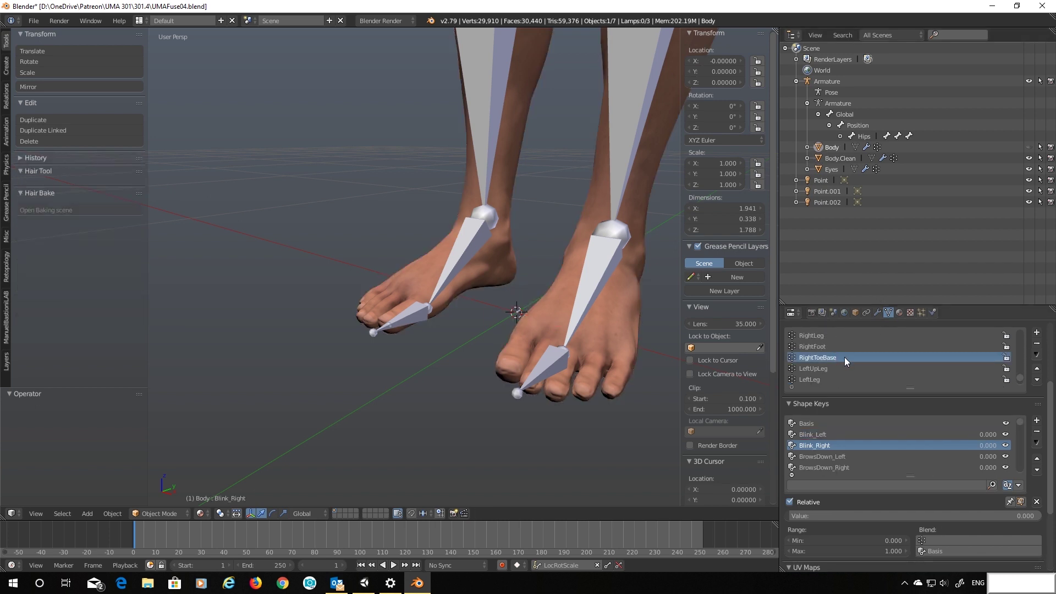
{"action": "double_click", "coordinate": [843, 358]}
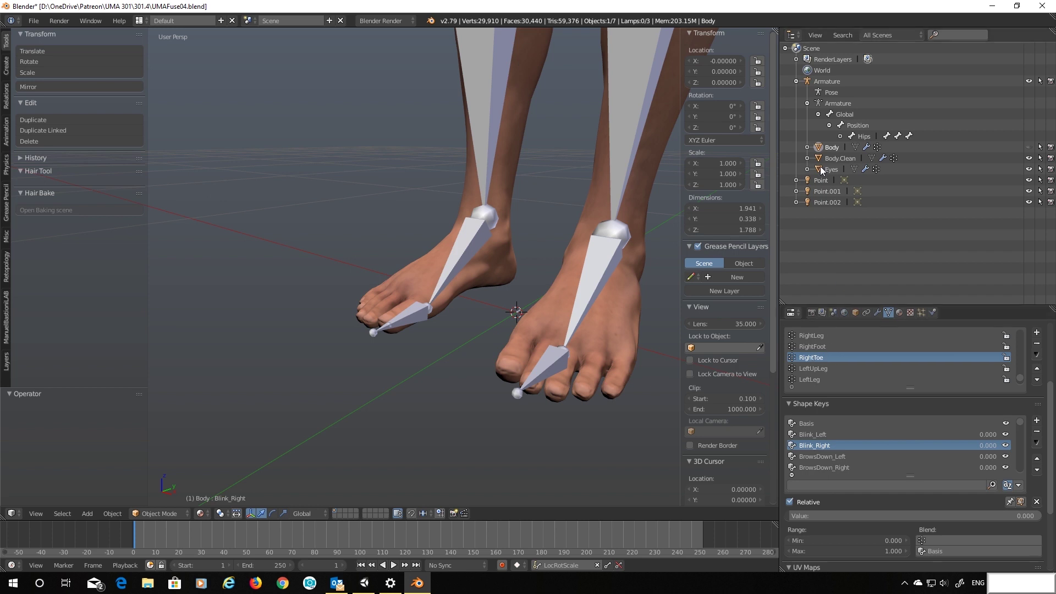
- Delete the old RightToeBase bone from the armature in Edit Mode
{"action": "right_click", "coordinate": [404, 312]}
{"action": "key", "text": "Tab"}
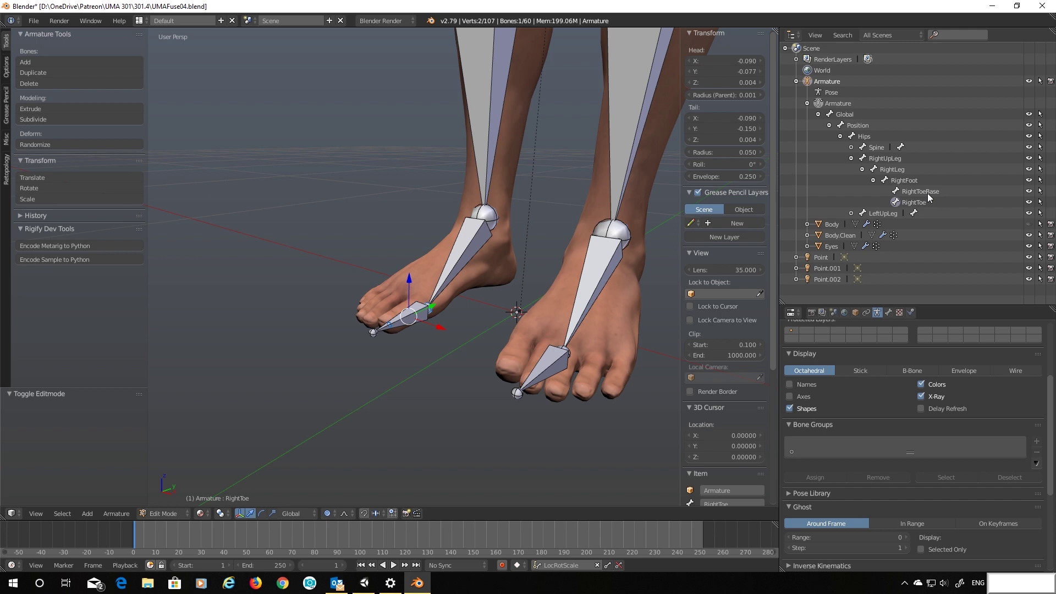
{"action": "left_click", "coordinate": [919, 193]}
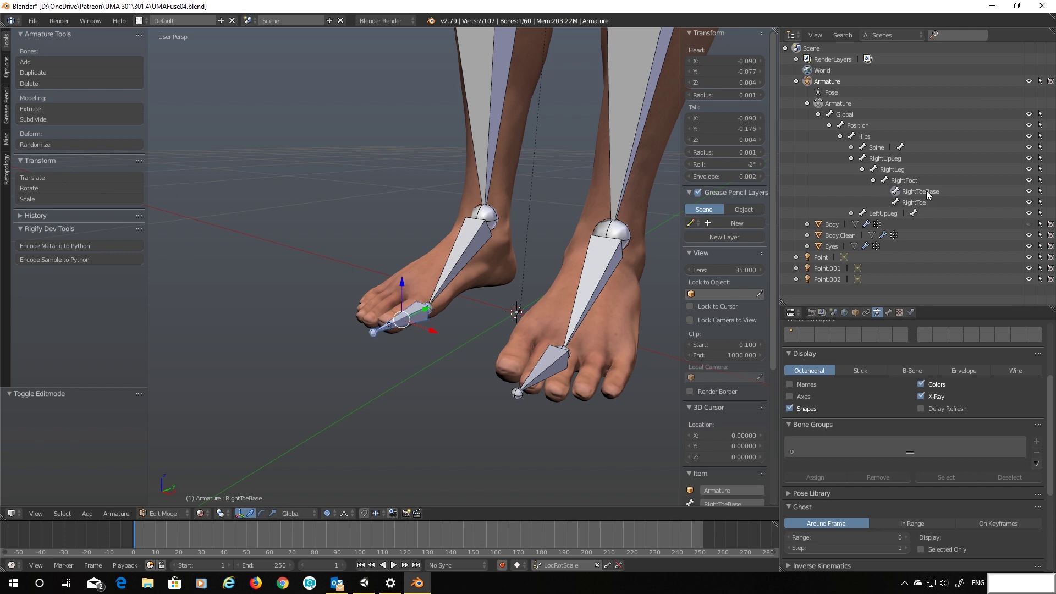
{"action": "right_click", "coordinate": [920, 191]}
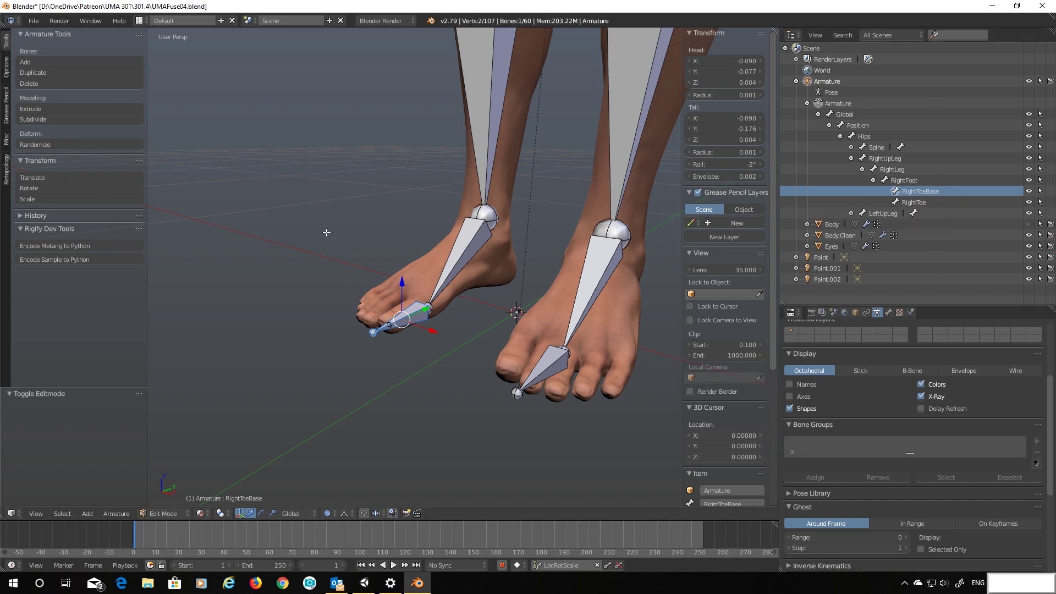
{"action": "key", "text": "x"}
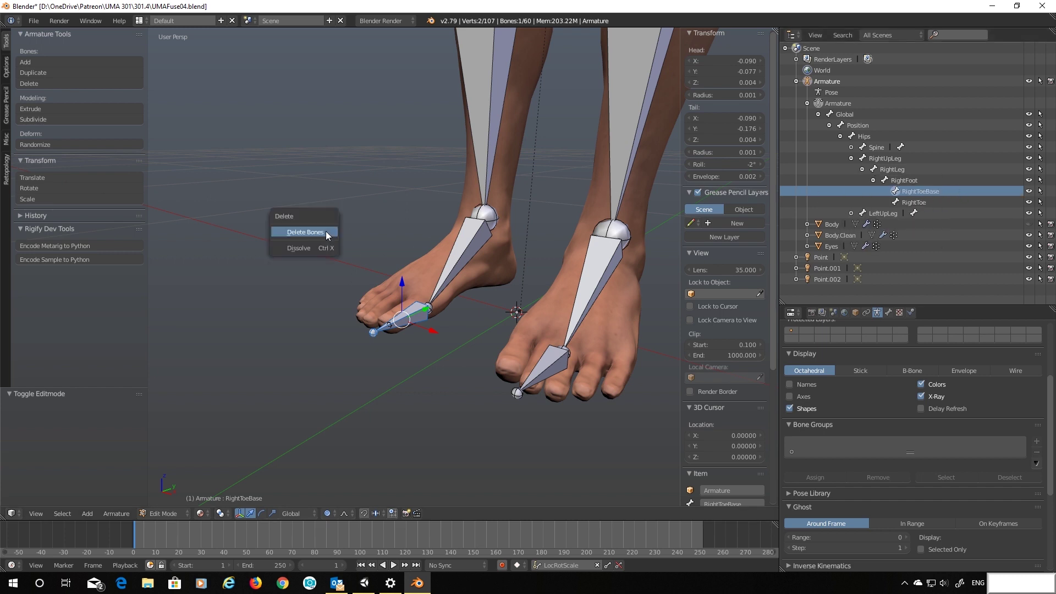
{"action": "left_click", "coordinate": [325, 231]}
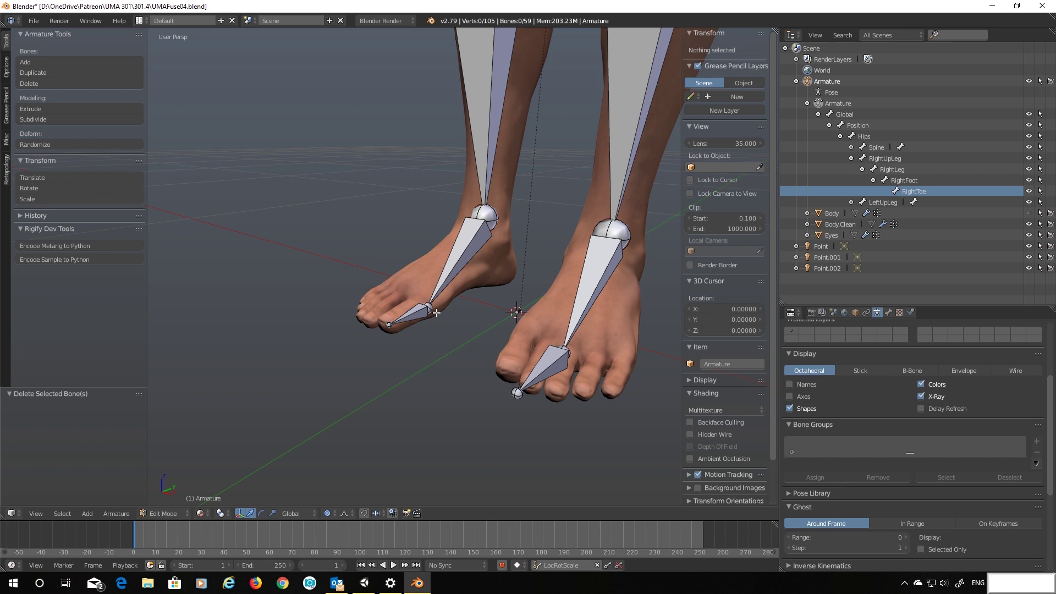
- In Pose Mode, test-rotate the RightToe bone and then cancel the rotation
{"action": "left_click", "coordinate": [152, 517]}
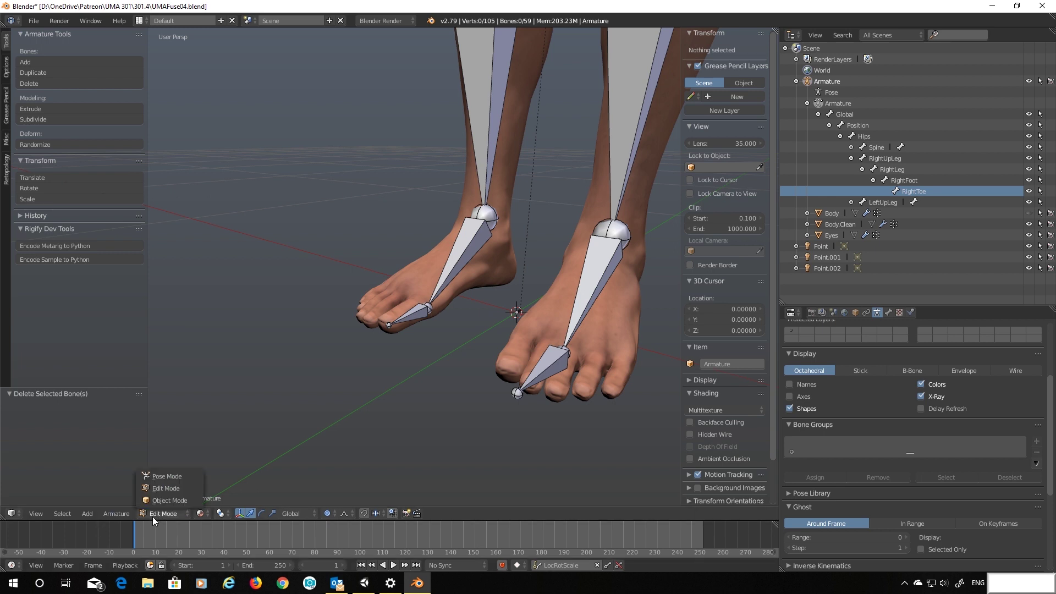
{"action": "left_click", "coordinate": [174, 480]}
{"action": "right_click", "coordinate": [418, 311]}
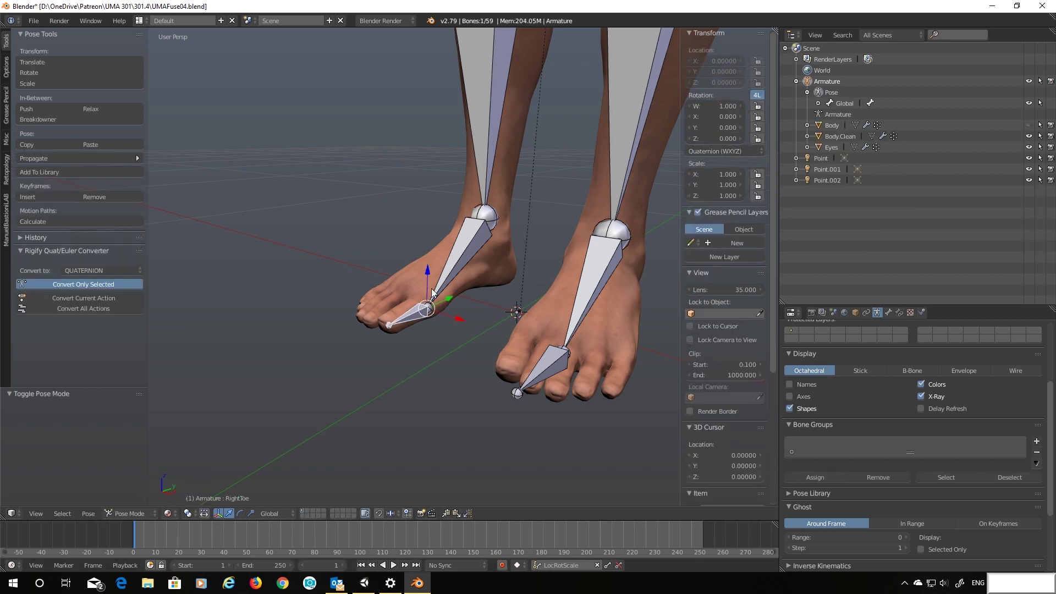
{"action": "key", "text": "r"}
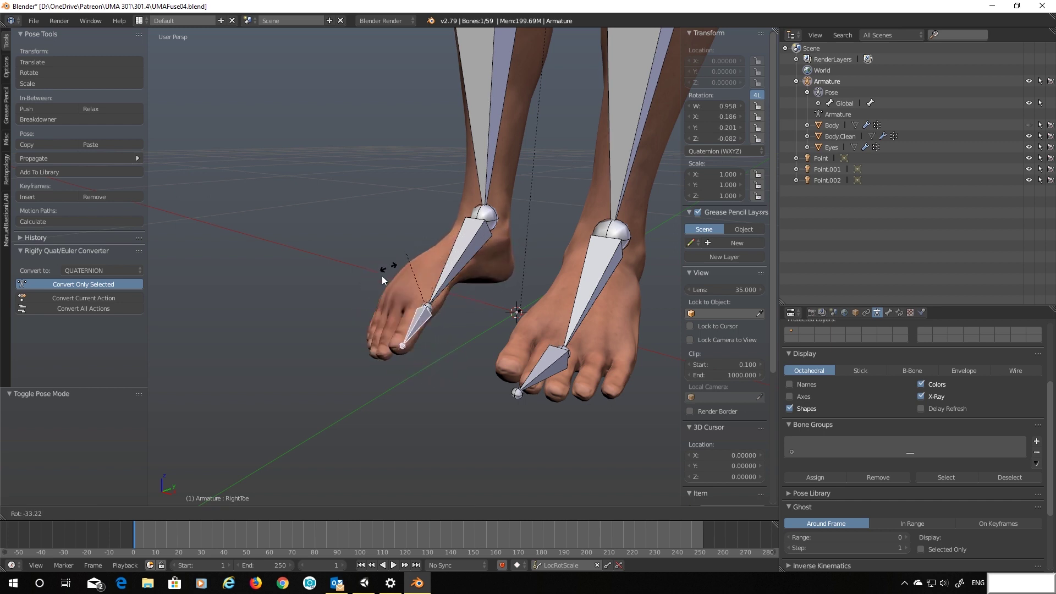
{"action": "key", "text": "Escape"}
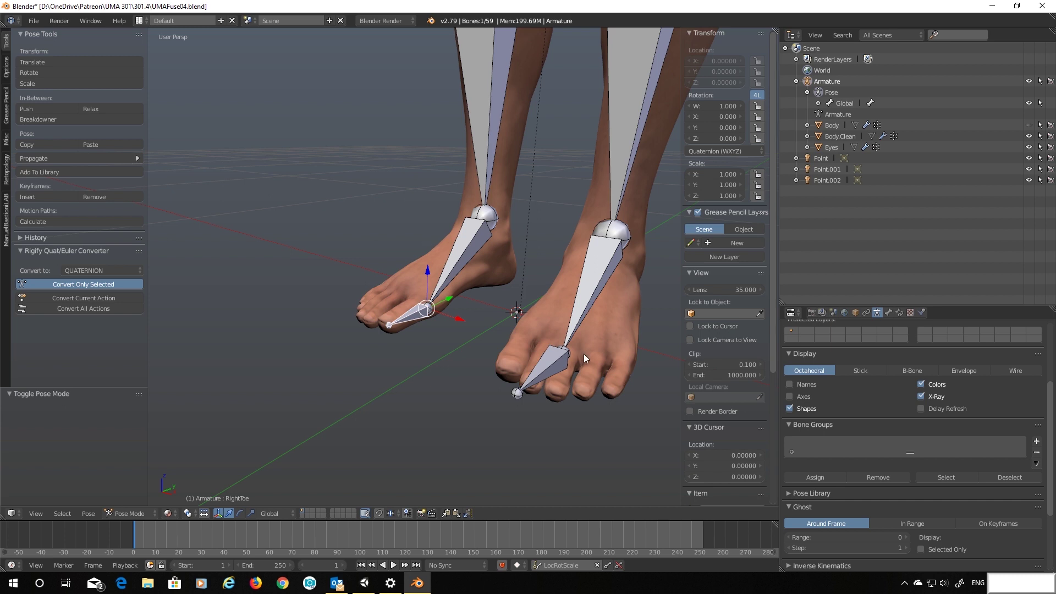
{"action": "middle_click_drag", "start_coordinate": [583, 404], "coordinate": [552, 396], "text": "shift"}
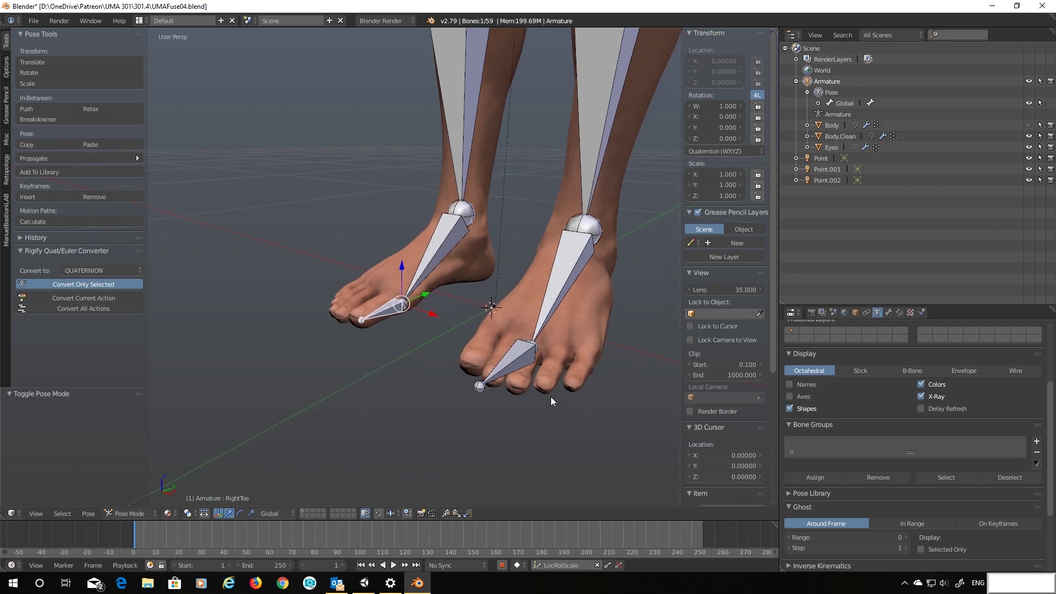
- Return the armature to Edit Mode and expand the outliner down to the left foot bones
{"action": "left_click", "coordinate": [129, 514]}
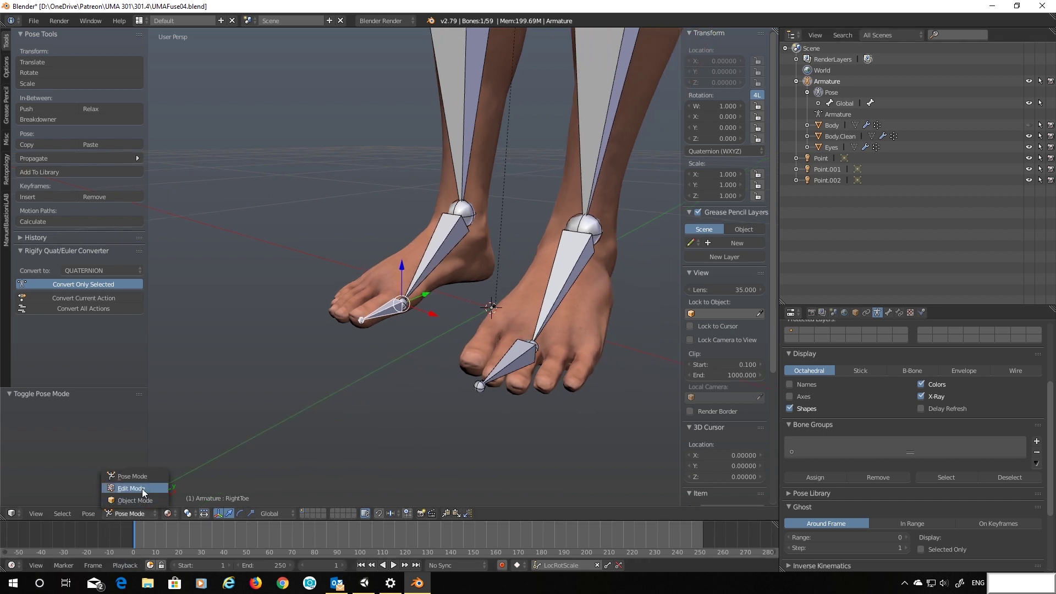
{"action": "left_click", "coordinate": [134, 490]}
{"action": "left_click", "coordinate": [852, 159]}
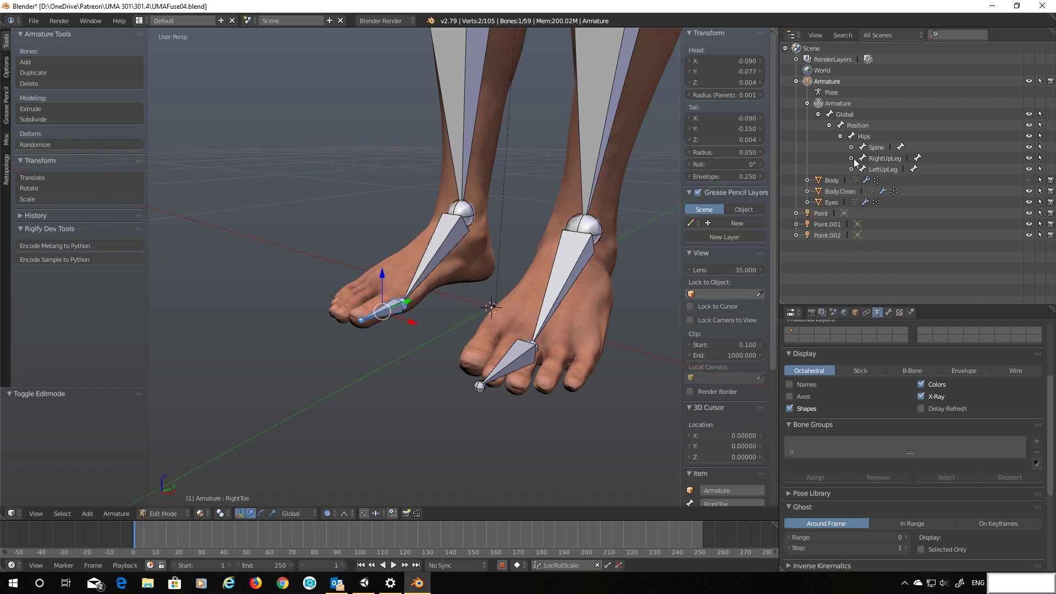
{"action": "left_click", "coordinate": [852, 169]}
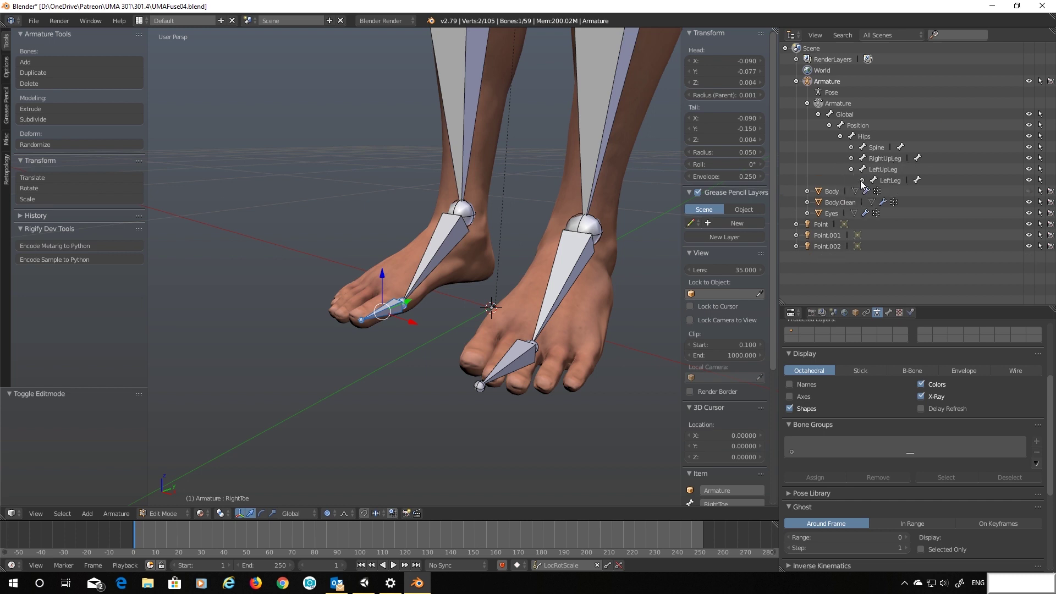
{"action": "left_click", "coordinate": [862, 181]}
{"action": "left_click", "coordinate": [874, 191]}
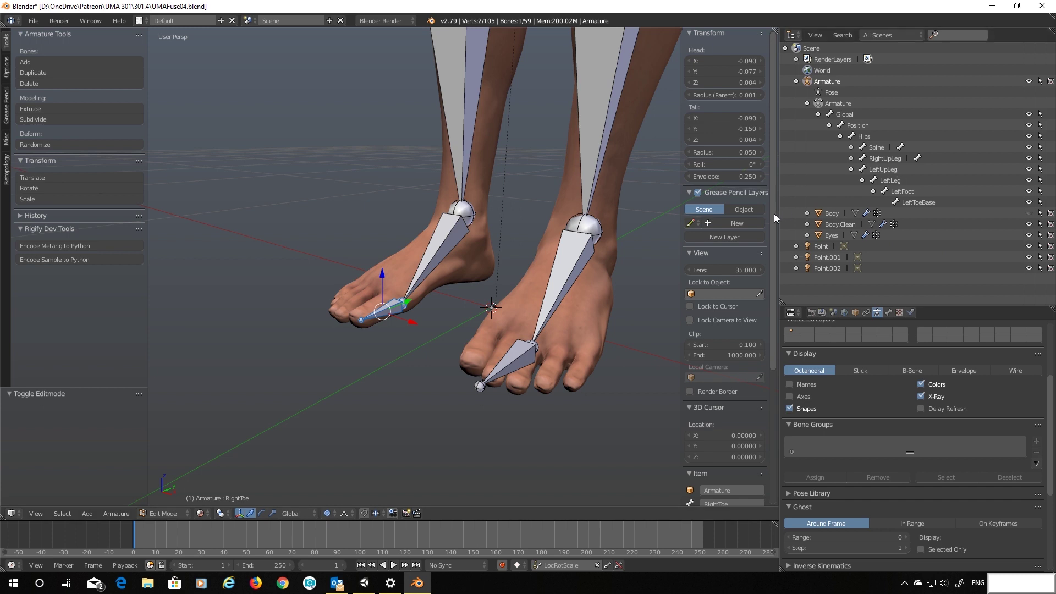
- Add a single bone and parent it to LeftFoot as connected
{"action": "left_click", "coordinate": [92, 518]}
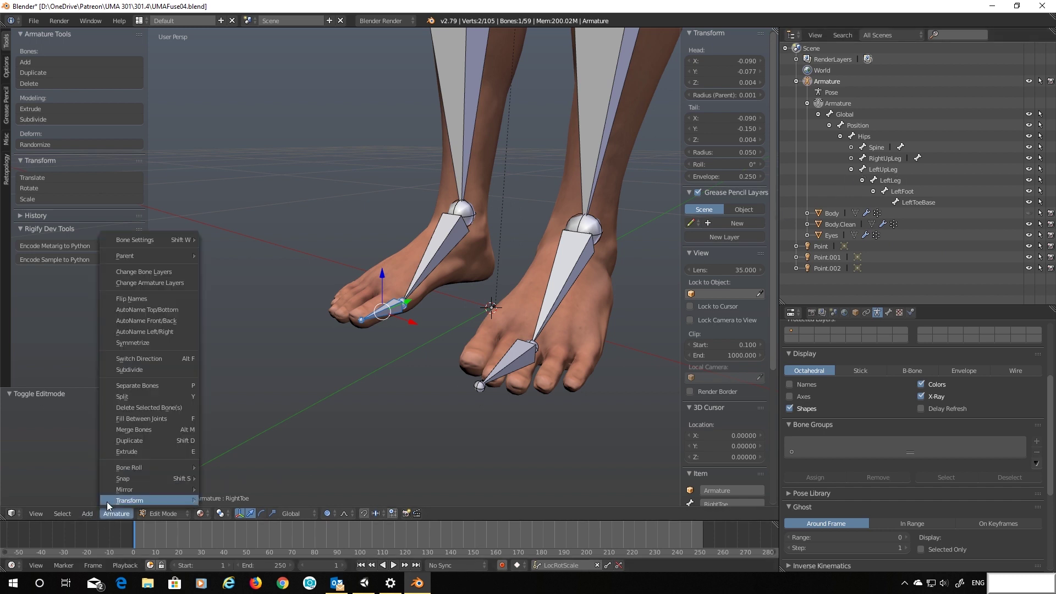
{"action": "left_click", "coordinate": [107, 501]}
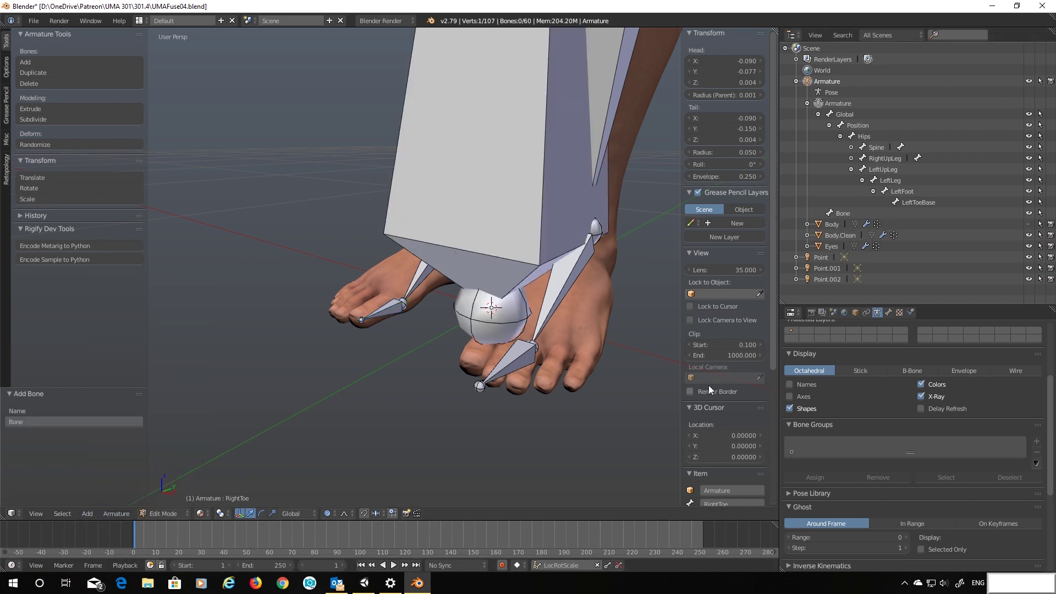
{"action": "left_click", "coordinate": [841, 215]}
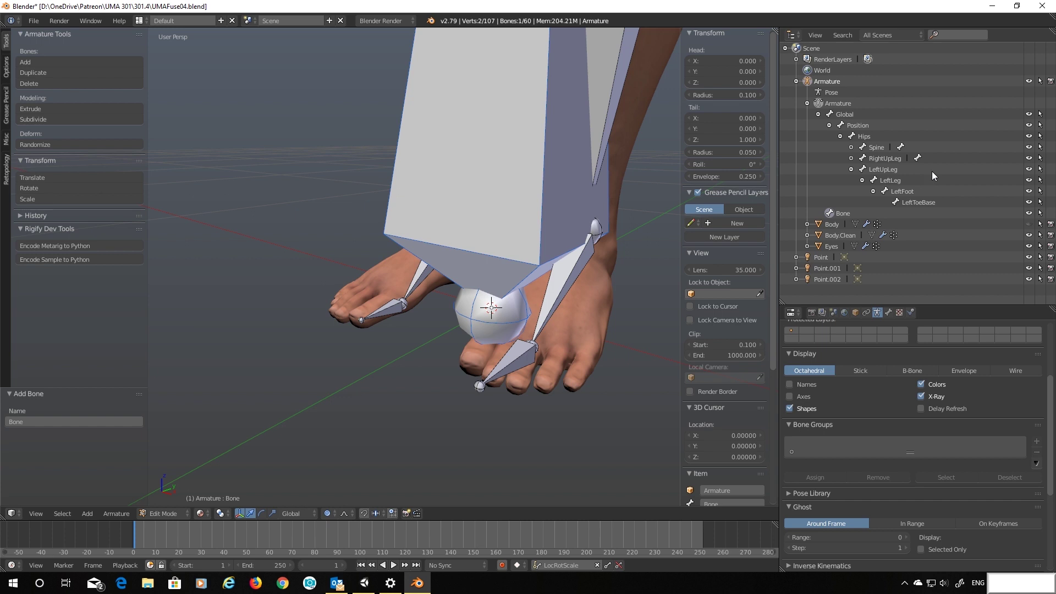
{"action": "left_click", "coordinate": [902, 192]}
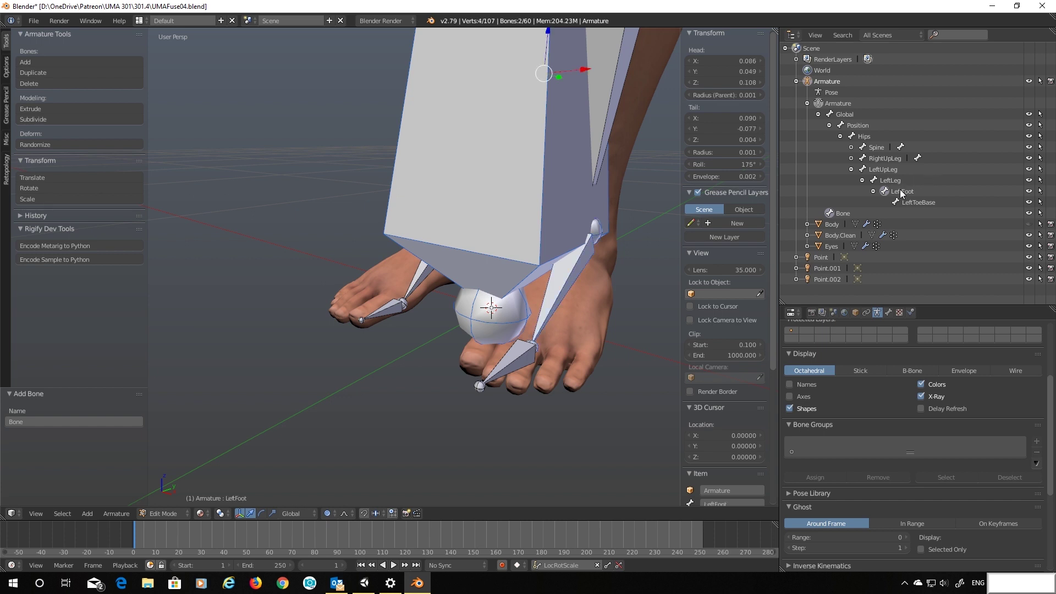
{"action": "key", "text": "ctrl+p"}
{"action": "left_click", "coordinate": [297, 189]}
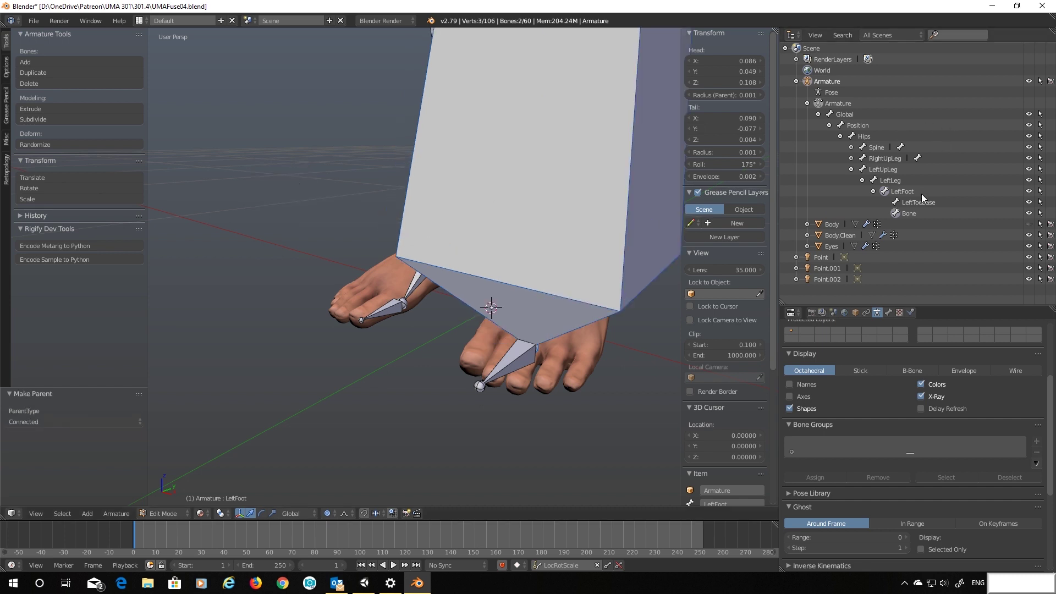
- Set the new bone's tail to Y -0.15 and Z 0.004 so it lies along the left toes
{"action": "left_click", "coordinate": [908, 215]}
{"action": "left_click", "coordinate": [888, 312]}
{"action": "left_click", "coordinate": [922, 404]}
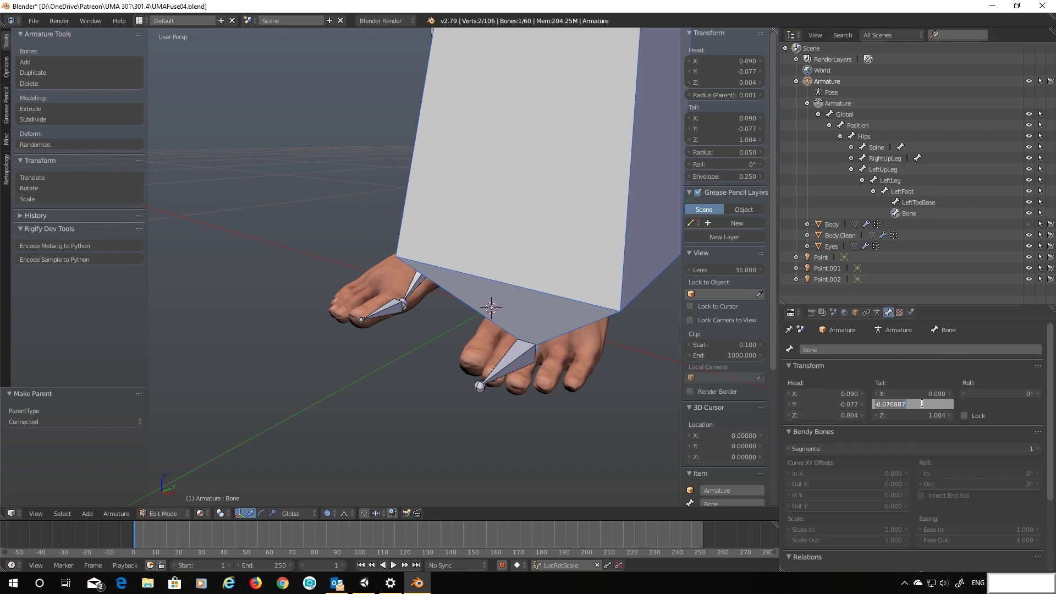
{"action": "key", "text": "BackSpace"}
{"action": "type", "text": "-.15"}
{"action": "key", "text": "Return"}
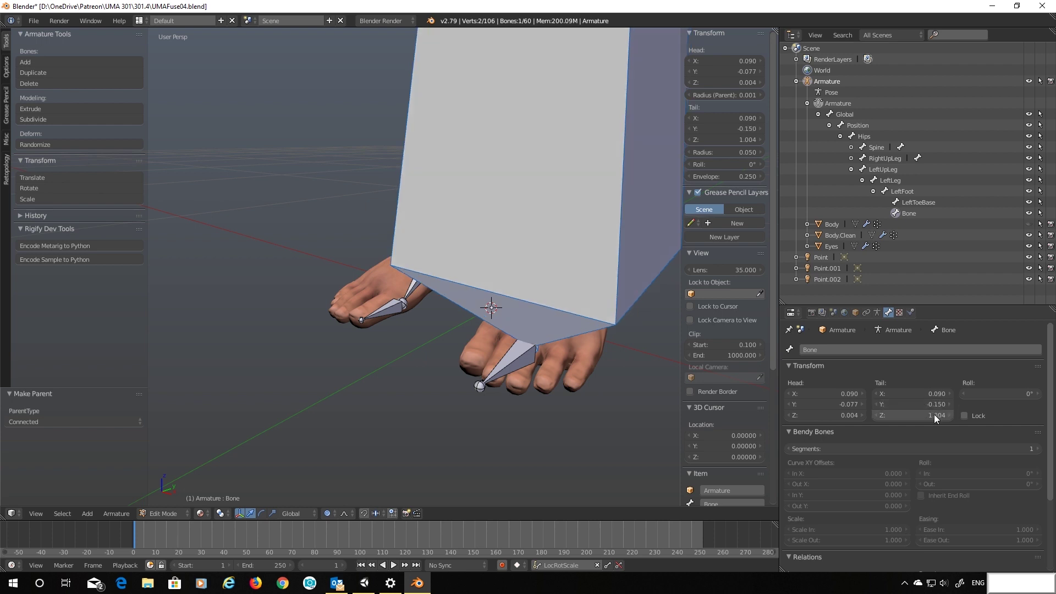
{"action": "left_click", "coordinate": [934, 415]}
{"action": "type", "text": "0.004"}
{"action": "key", "text": "Return"}
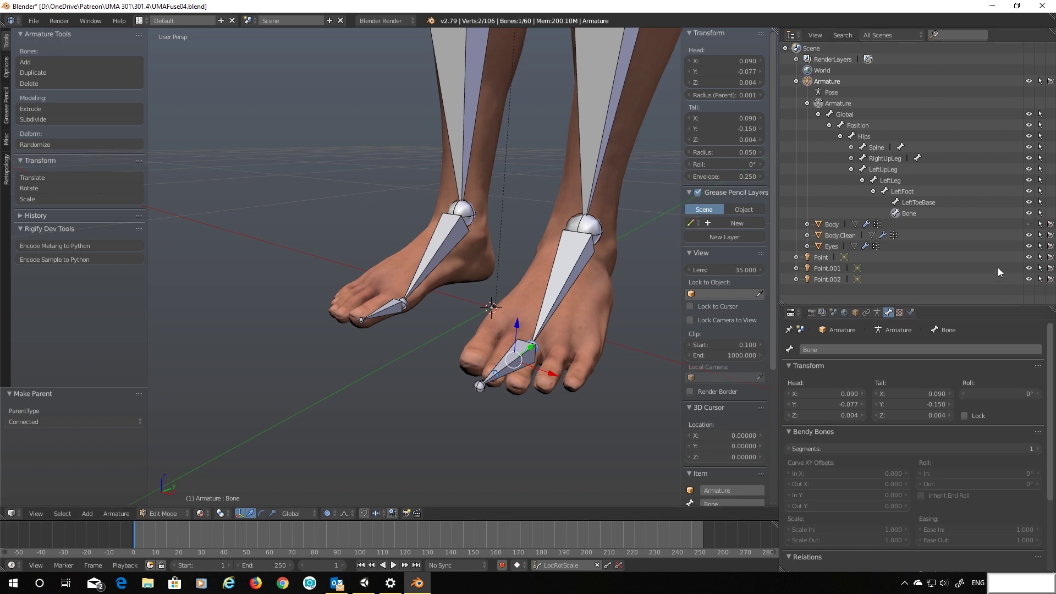
- Rename the new bone to LeftToe
{"action": "double_click", "coordinate": [915, 212]}
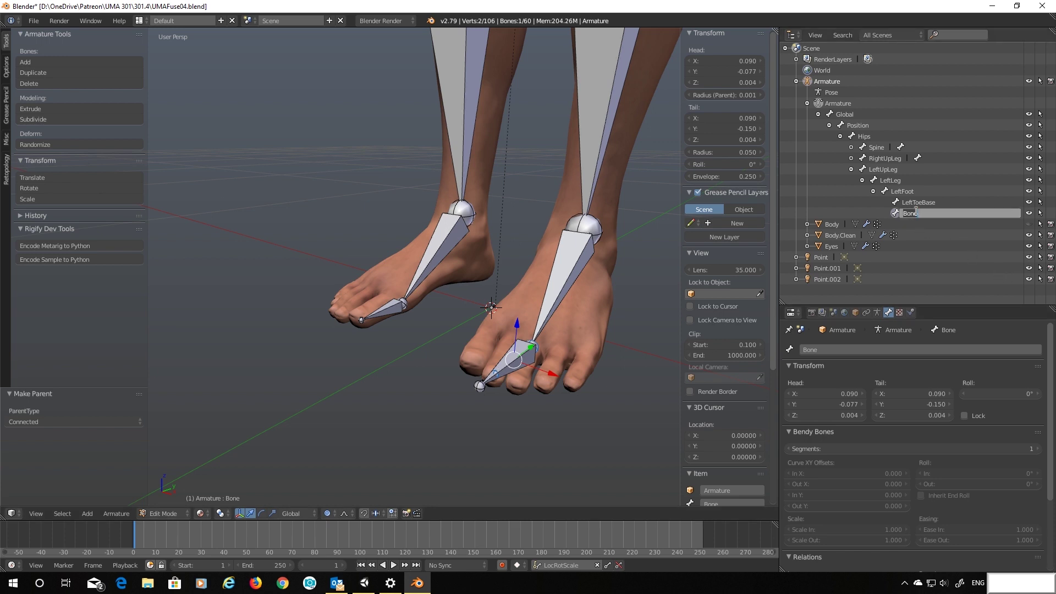
{"action": "type", "text": "LeftT"}
{"action": "key", "text": "Return"}
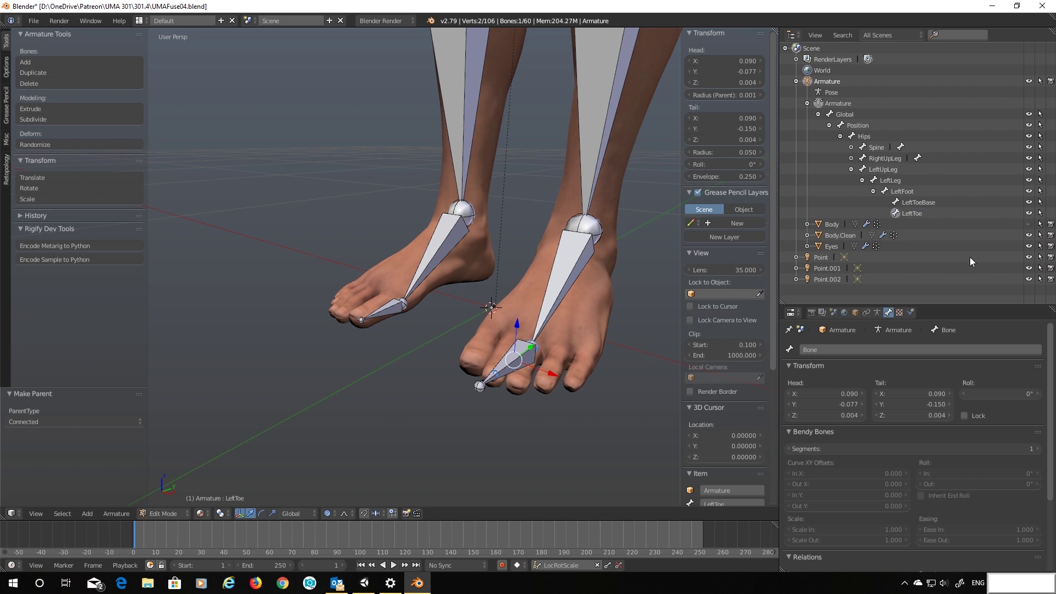
- Rename Body.Clean's LeftToeBase vertex group to LeftToe
{"action": "left_click", "coordinate": [835, 235]}
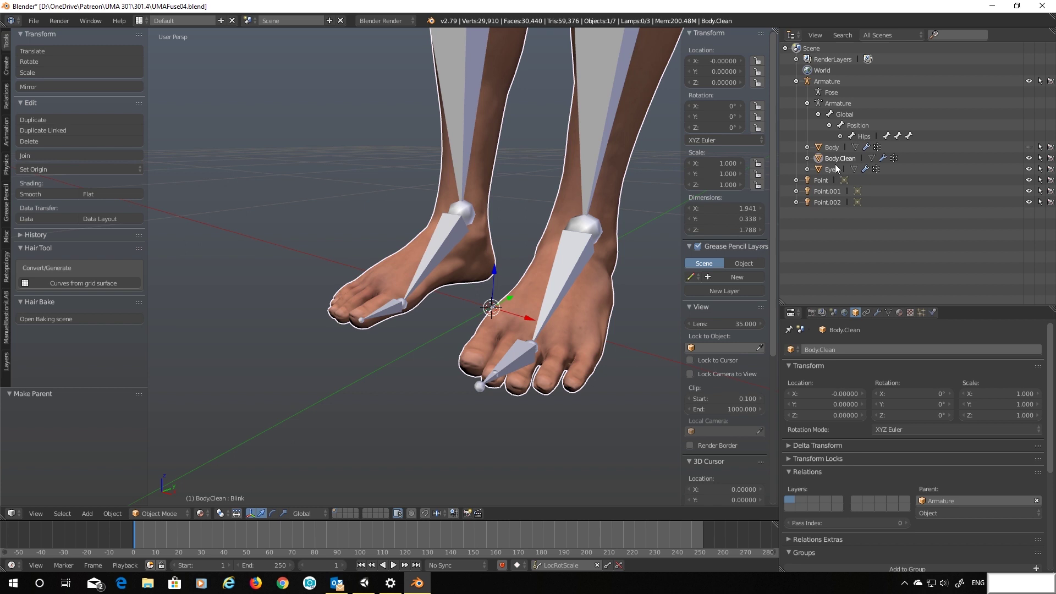
{"action": "left_click", "coordinate": [888, 312]}
{"action": "scroll", "coordinate": [852, 356], "scroll_direction": "down", "scroll_amount": 3}
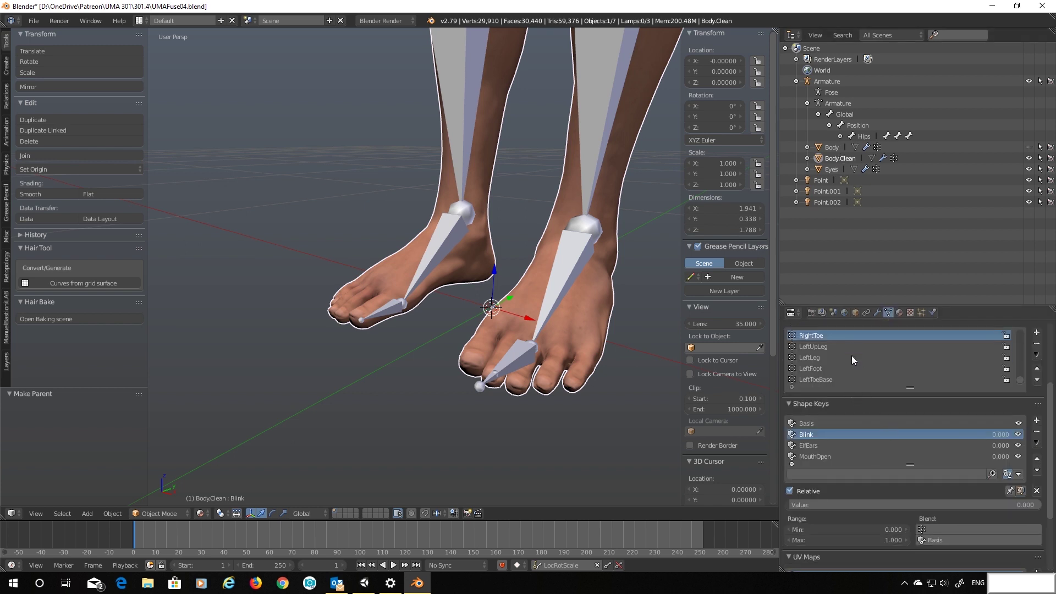
{"action": "left_click", "coordinate": [833, 368]}
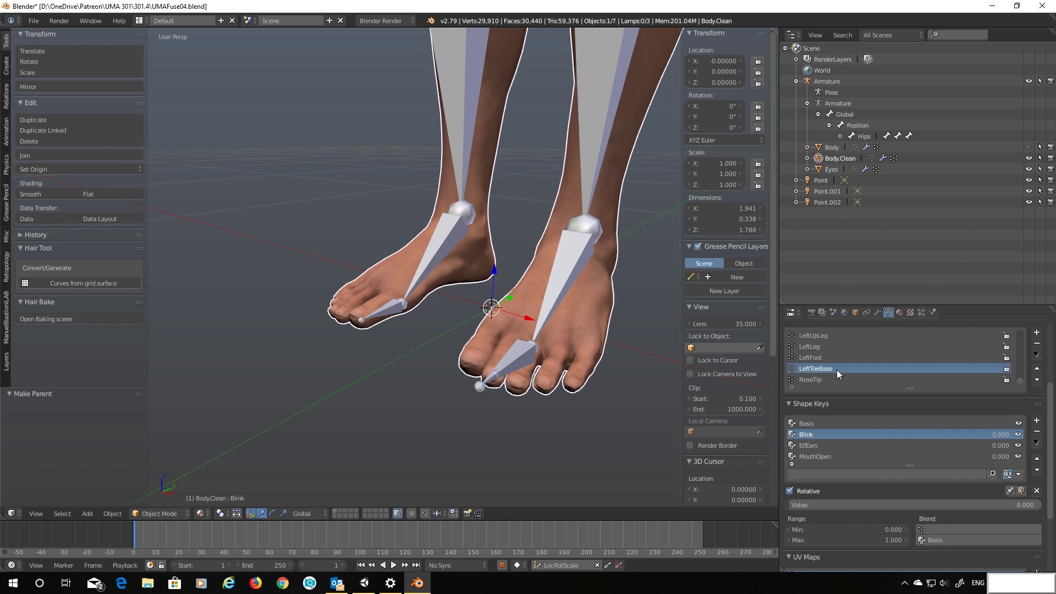
{"action": "double_click", "coordinate": [838, 370]}
{"action": "key", "text": "Return"}
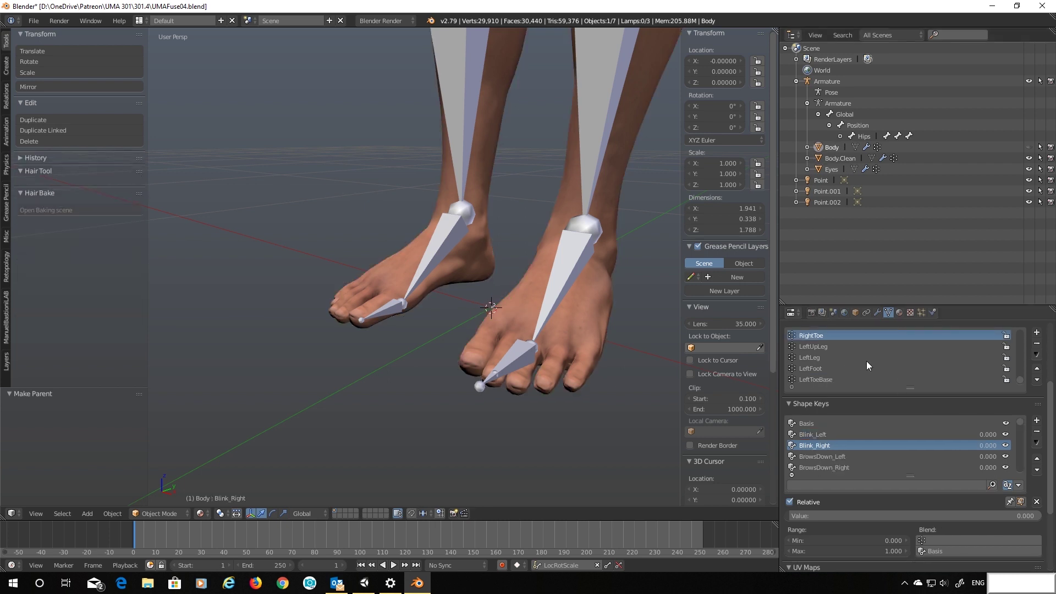
- Rename the Body mesh's LeftToeBase vertex group to LeftToe
{"action": "scroll", "coordinate": [867, 361], "scroll_direction": "down", "scroll_amount": 1}
{"action": "left_click", "coordinate": [836, 368]}
{"action": "double_click", "coordinate": [836, 368]}
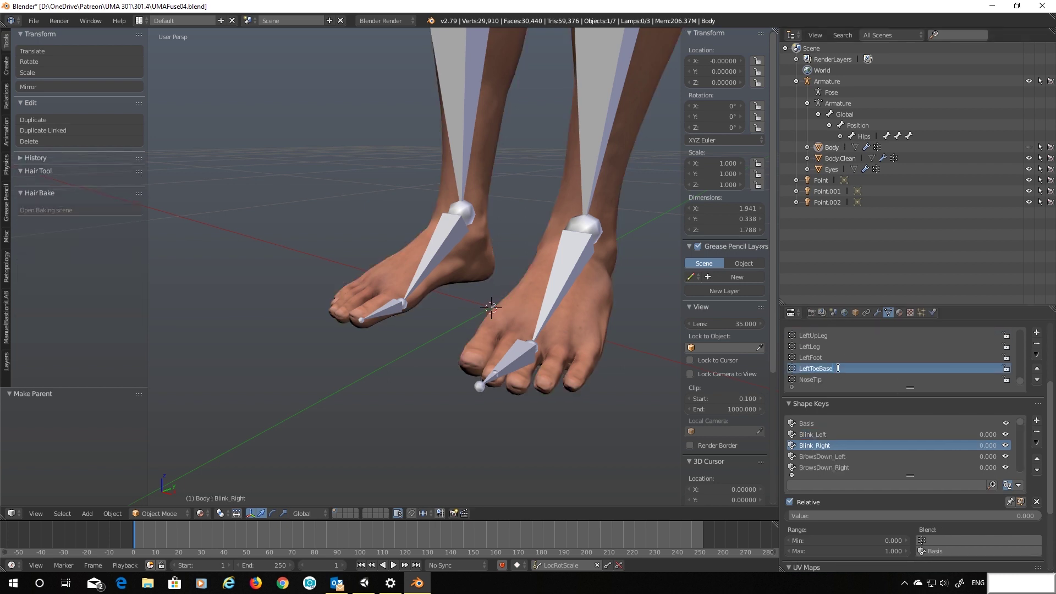
{"action": "key", "text": "BackSpace"}
{"action": "key", "text": "BackSpace"}
{"action": "key", "text": "BackSpace"}
- Delete the old LeftToeBase bone in the armature's Edit Mode
{"action": "left_click", "coordinate": [840, 105]}
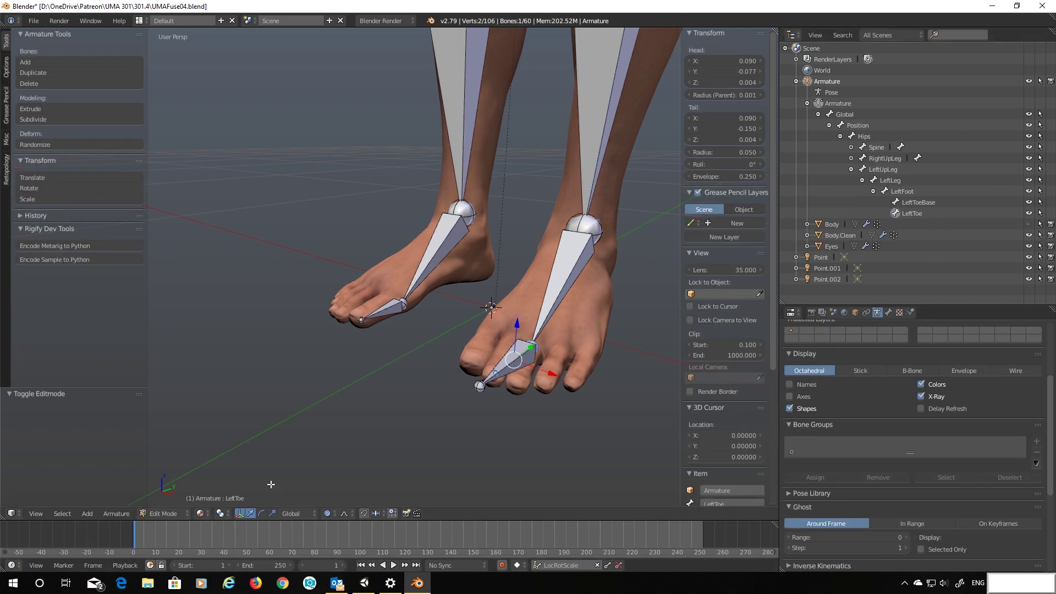
{"action": "left_click", "coordinate": [919, 203]}
{"action": "key", "text": "x"}
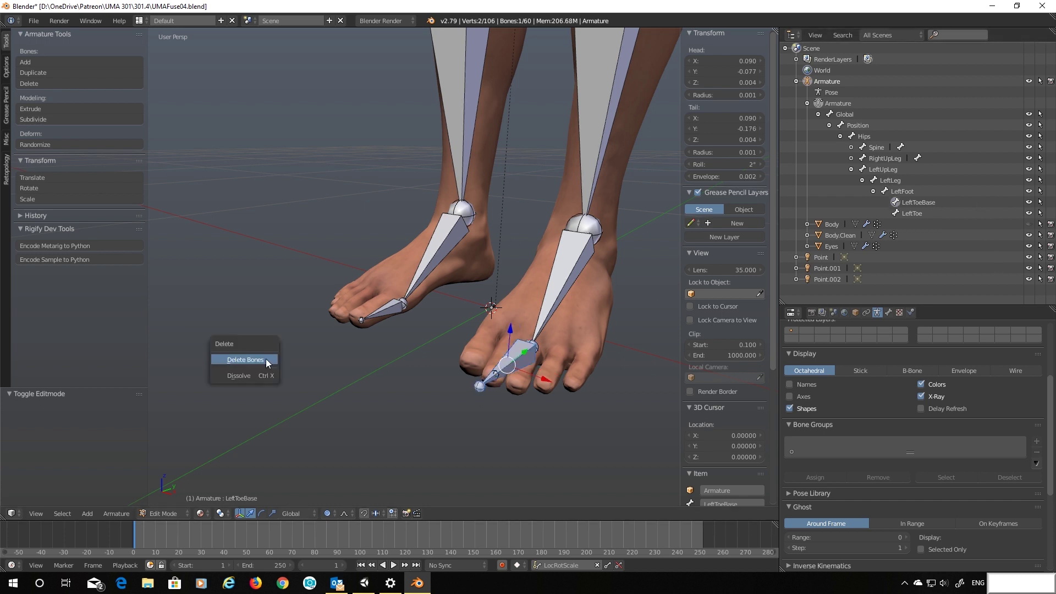
{"action": "left_click", "coordinate": [267, 359]}
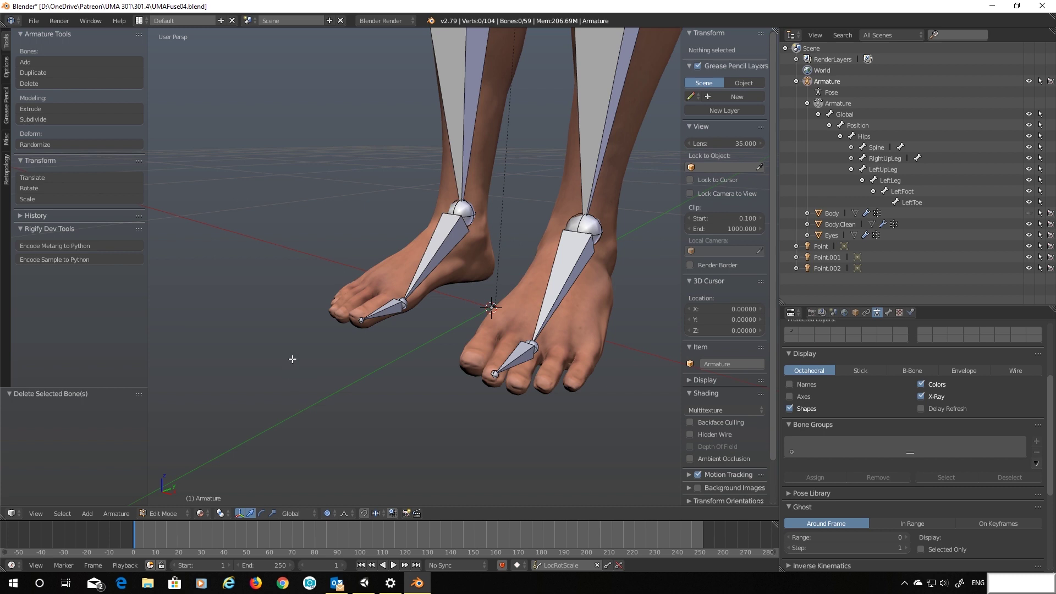
- Start exporting the model as FBX from the File menu
{"action": "left_click", "coordinate": [34, 20]}
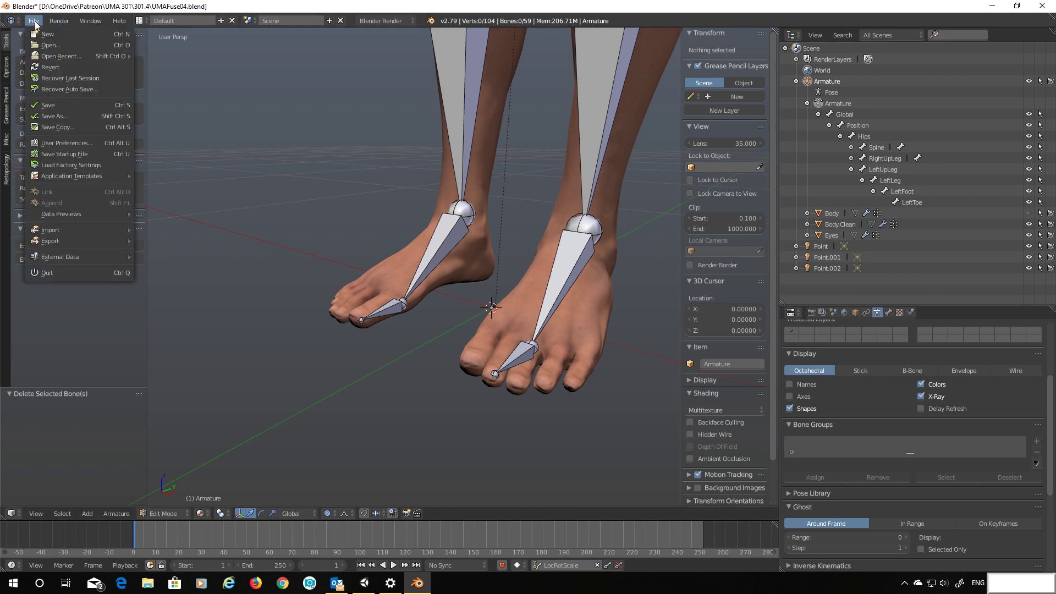
{"action": "left_click", "coordinate": [34, 21]}
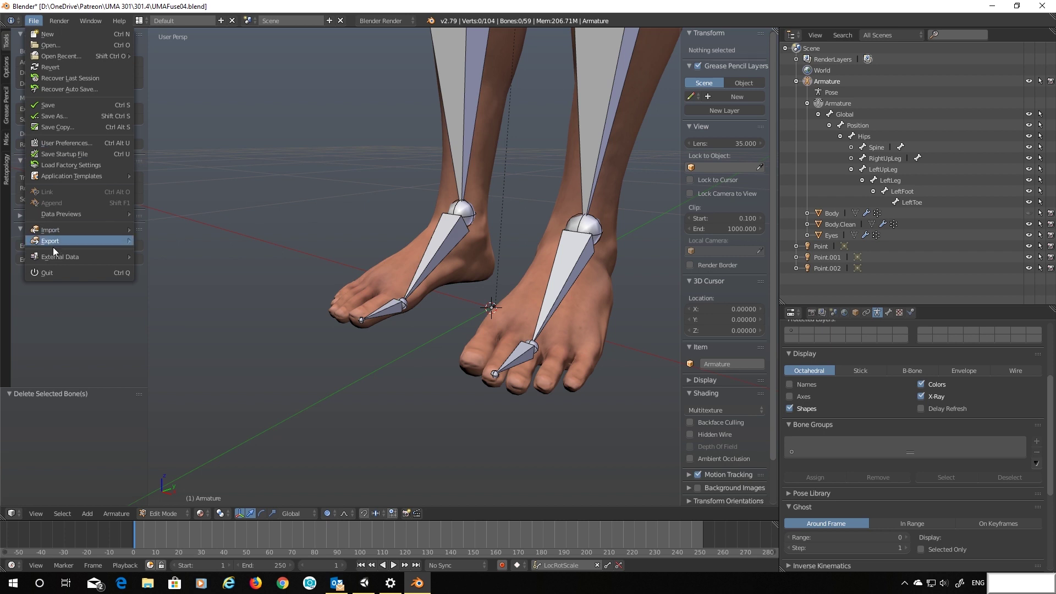
{"action": "mouse_move", "coordinate": [55, 241]}
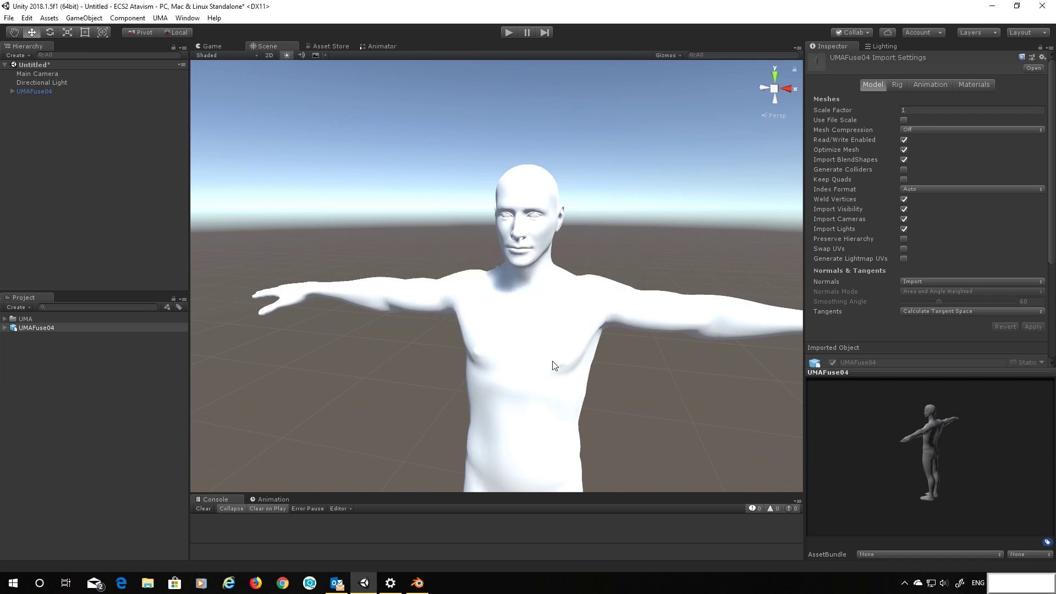
- Expand UMAFuse04's hierarchy down to RightFoot and select the RightToe bone
{"action": "right_click_drag", "start_coordinate": [669, 422], "coordinate": [495, 275]}
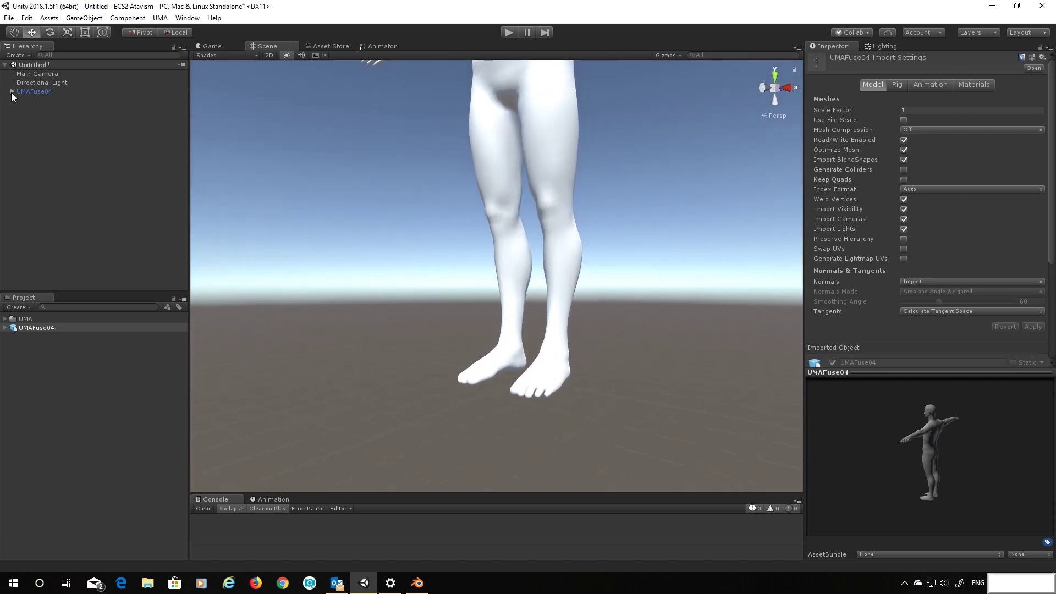
{"action": "left_click", "coordinate": [11, 91]}
{"action": "left_click", "coordinate": [43, 126]}
{"action": "left_click", "coordinate": [50, 144]}
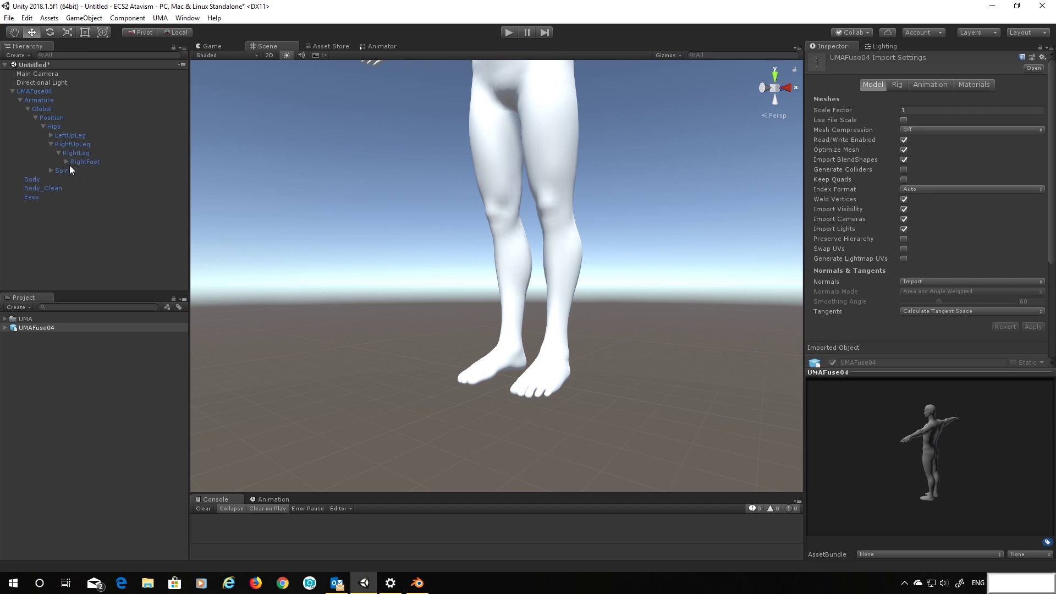
{"action": "left_click", "coordinate": [87, 171]}
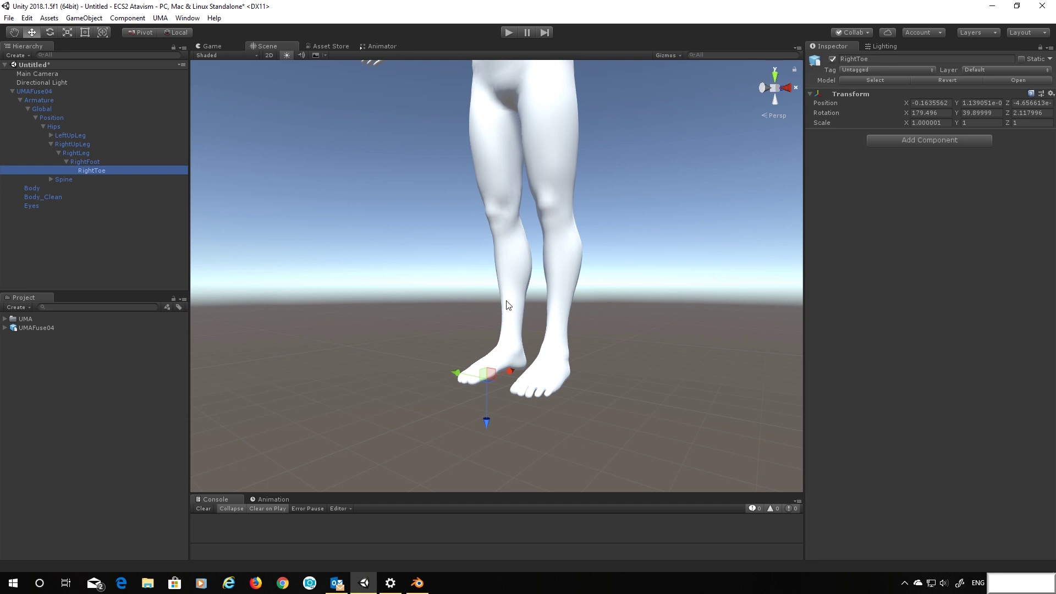
- Rotate RightToe with the rotation gizmo to check that the right toes bend
{"action": "key", "text": "e"}
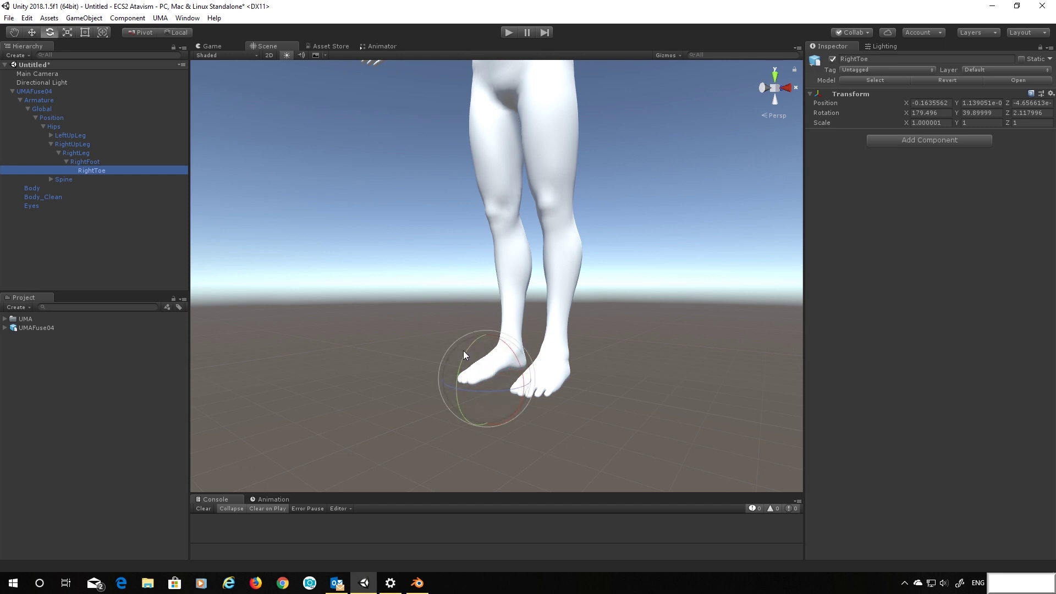
{"action": "mouse_move", "coordinate": [464, 354]}
{"action": "left_mouse_down"}
{"action": "mouse_move", "coordinate": [477, 323]}
{"action": "mouse_move", "coordinate": [461, 382]}
{"action": "mouse_move", "coordinate": [474, 326]}
{"action": "mouse_move", "coordinate": [466, 371]}
{"action": "mouse_move", "coordinate": [476, 332]}
{"action": "mouse_move", "coordinate": [471, 357]}
{"action": "left_mouse_up"}
{"action": "middle_click_drag", "start_coordinate": [642, 349], "coordinate": [622, 416]}
{"action": "left_click_drag", "start_coordinate": [622, 416], "coordinate": [654, 335], "text": "alt"}
{"action": "scroll", "coordinate": [695, 318], "scroll_direction": "down", "scroll_amount": 5}
{"action": "scroll", "coordinate": [695, 318], "scroll_direction": "down", "scroll_amount": 1}
{"action": "scroll", "coordinate": [695, 318], "scroll_direction": "up", "scroll_amount": 2}
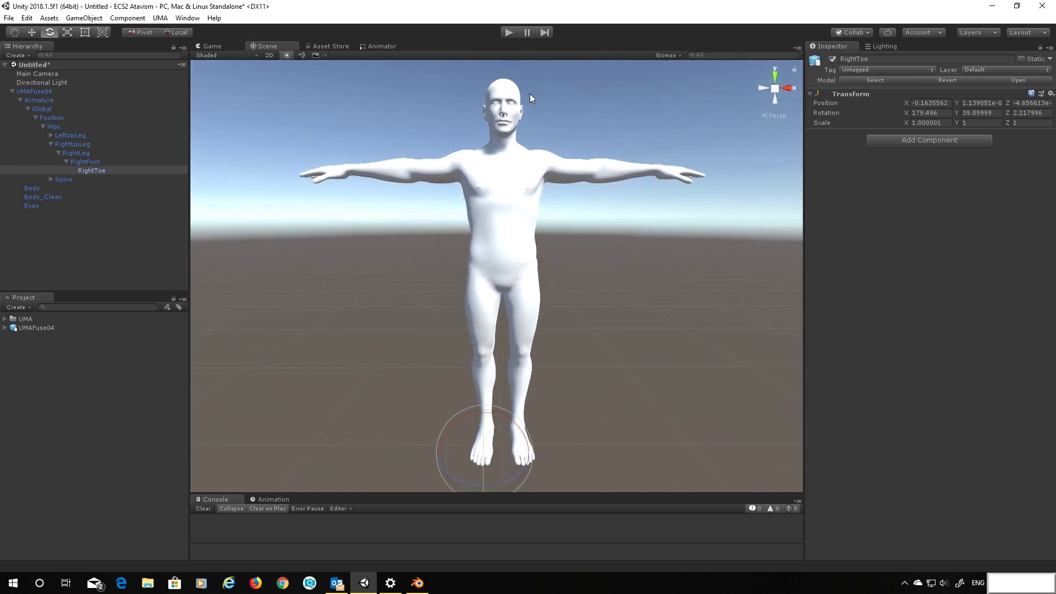
{"action": "middle_click_drag", "start_coordinate": [641, 235], "coordinate": [646, 273]}
{"action": "left_click_drag", "start_coordinate": [645, 274], "coordinate": [592, 327], "text": "alt"}
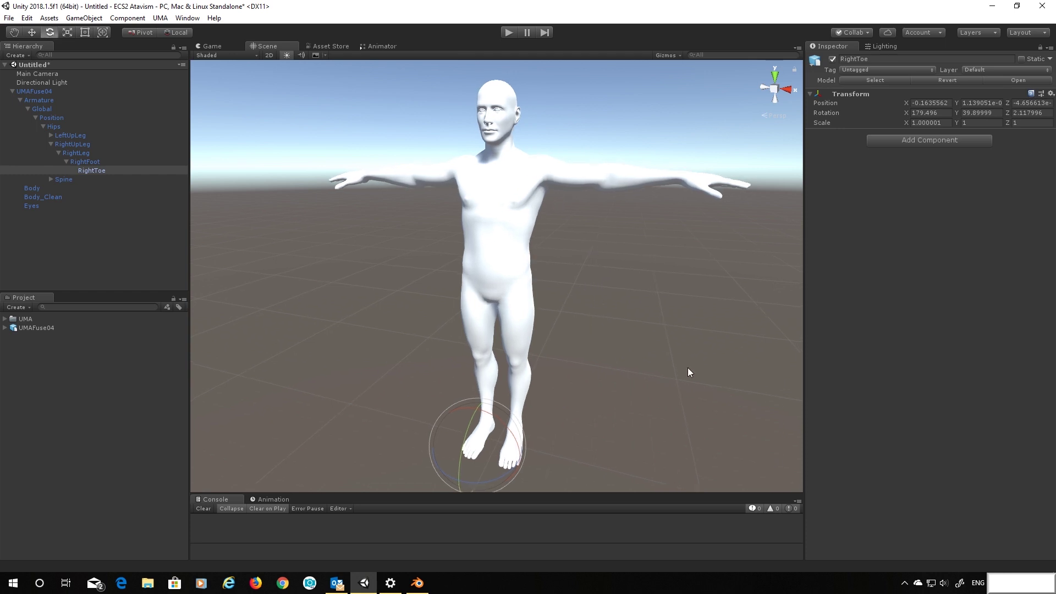